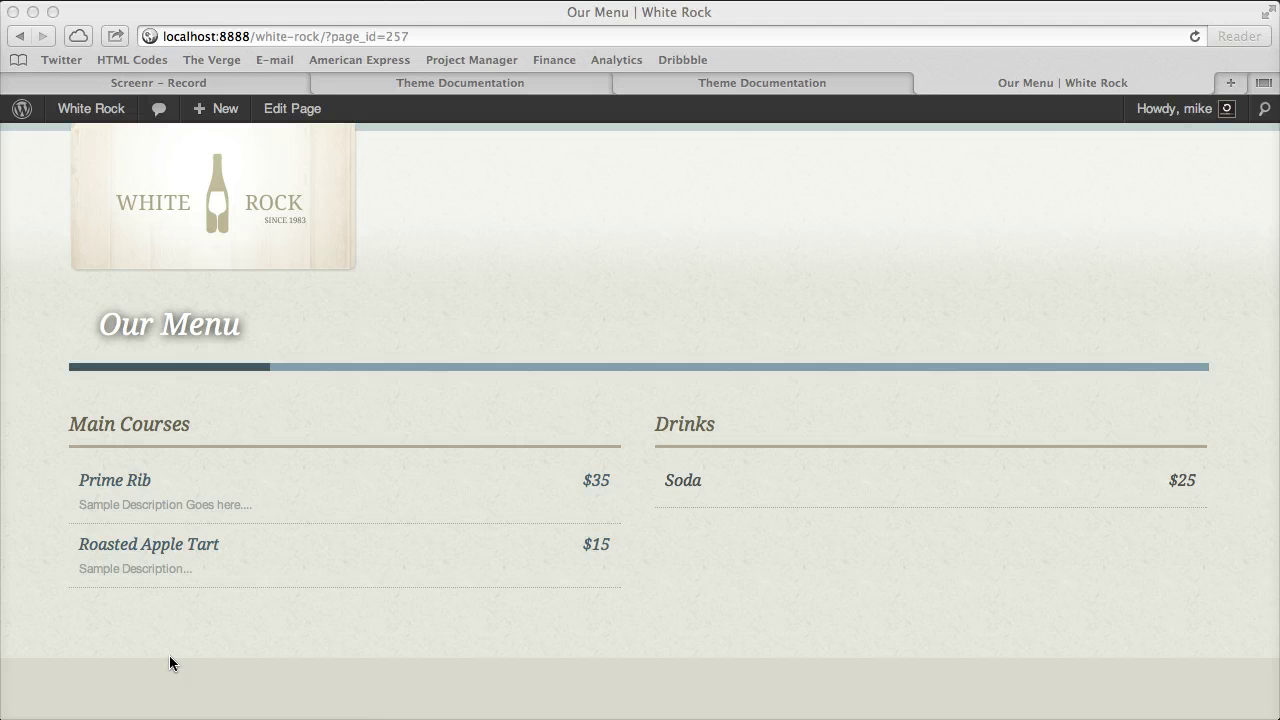
# Bring the browser window showing the Our Menu page into focus
pyautogui.click(170, 655)
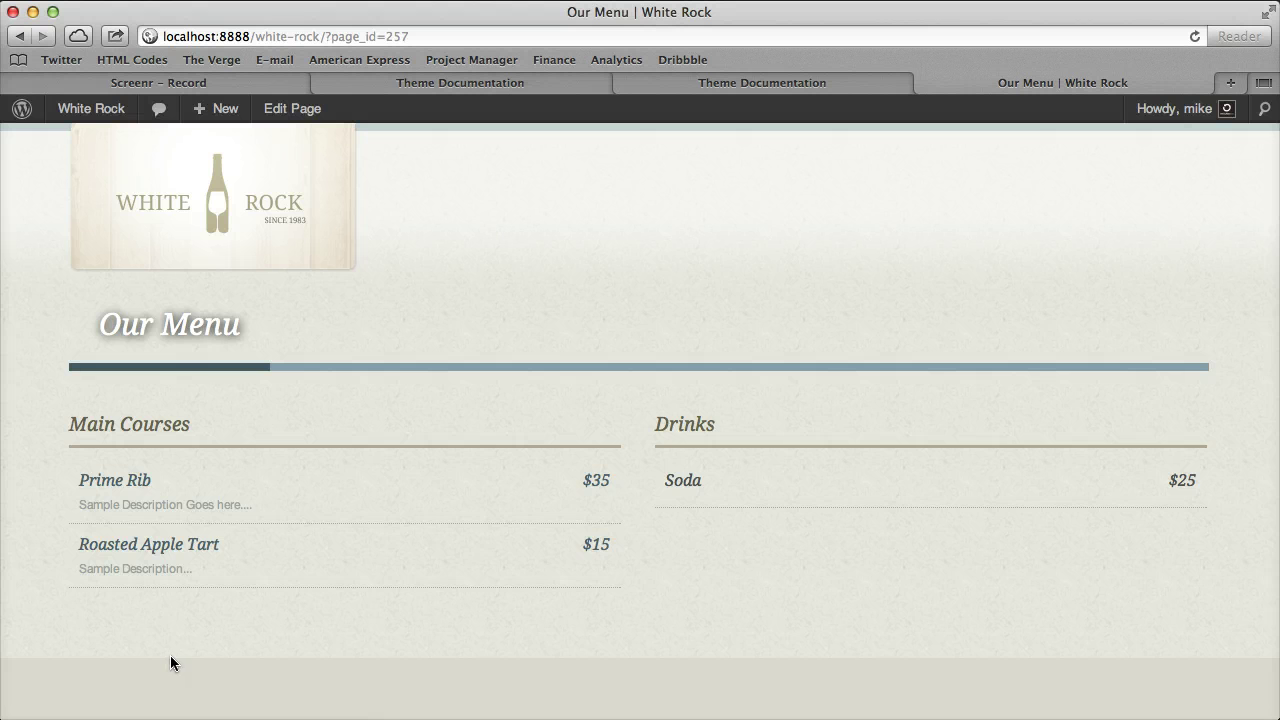
# Switch Our Menu to the Menu Page template, update it, and open the live page in a new tab
pyautogui.click(300, 110)
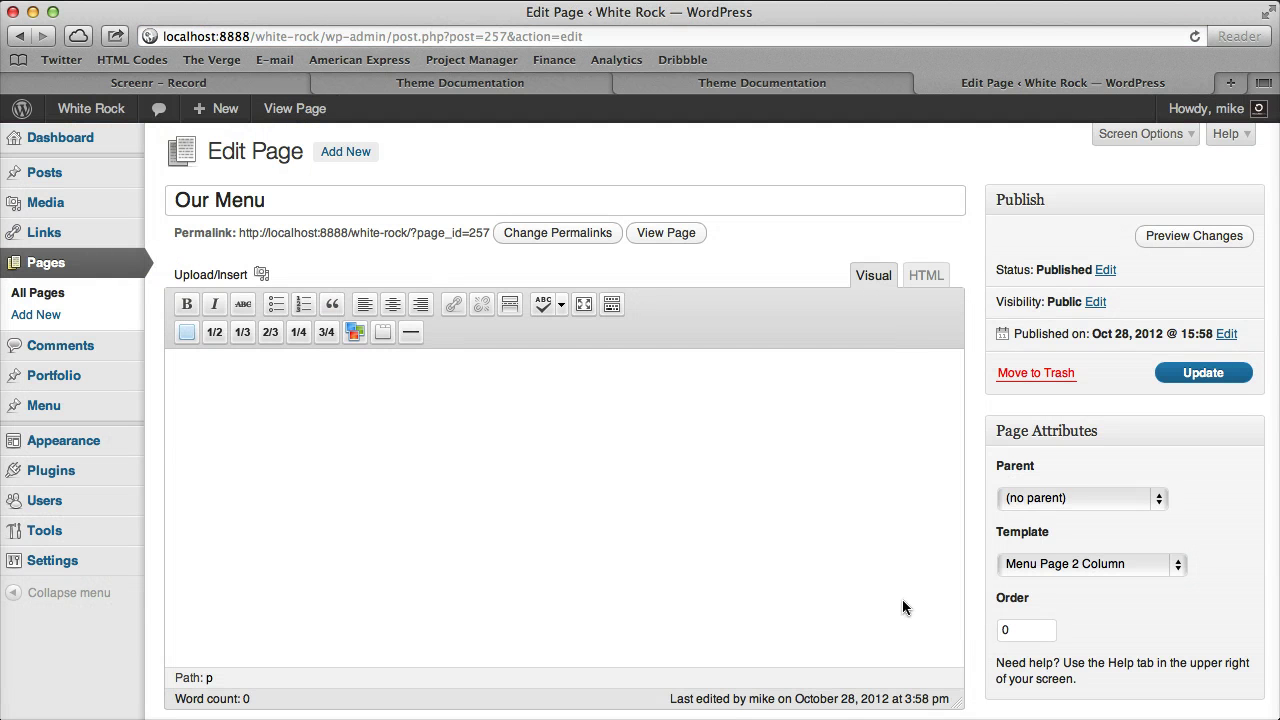
pyautogui.click(1060, 566)
pyautogui.click(1060, 558)
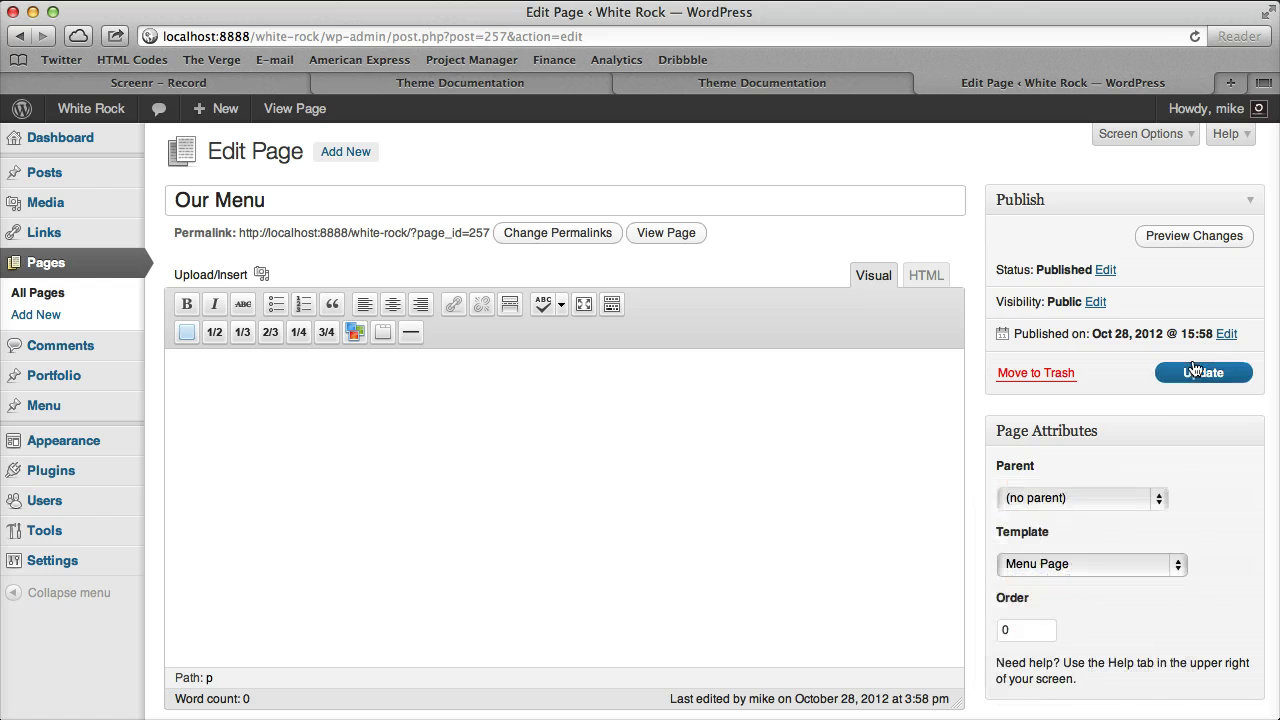
pyautogui.click(1195, 373)
pyautogui.rightClick(284, 108)
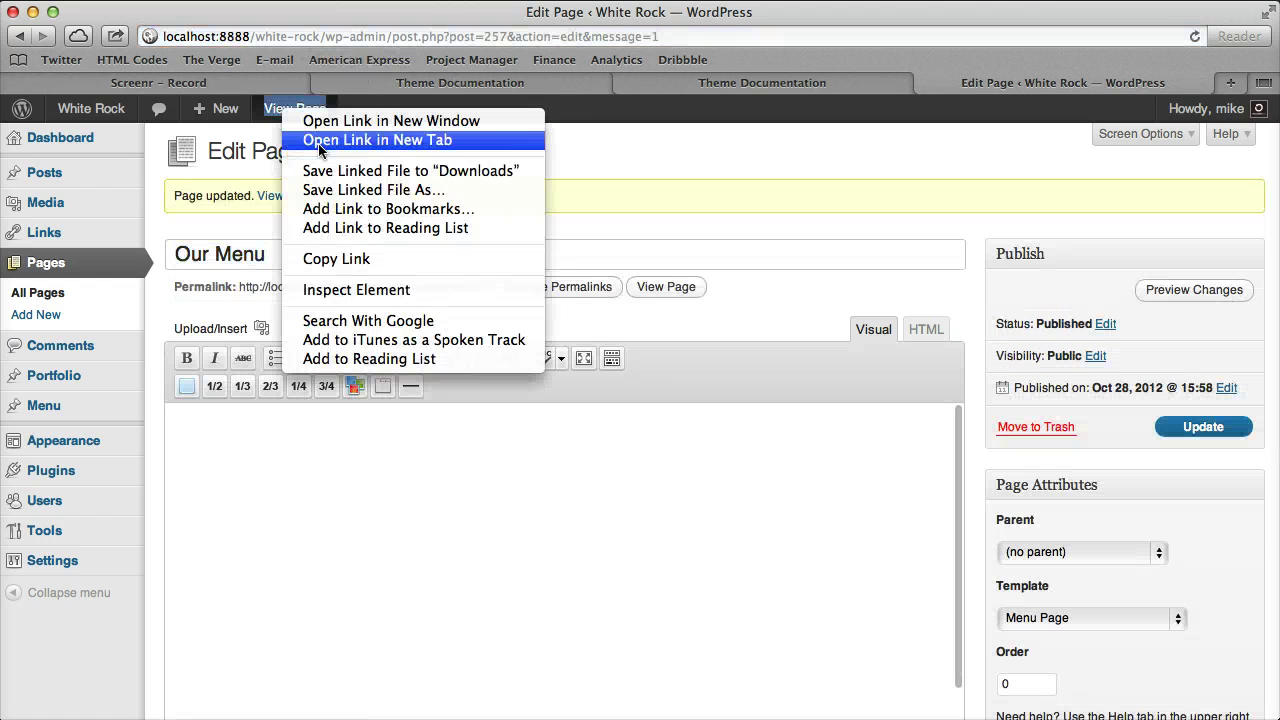
pyautogui.click(345, 131)
pyautogui.click(1070, 82)
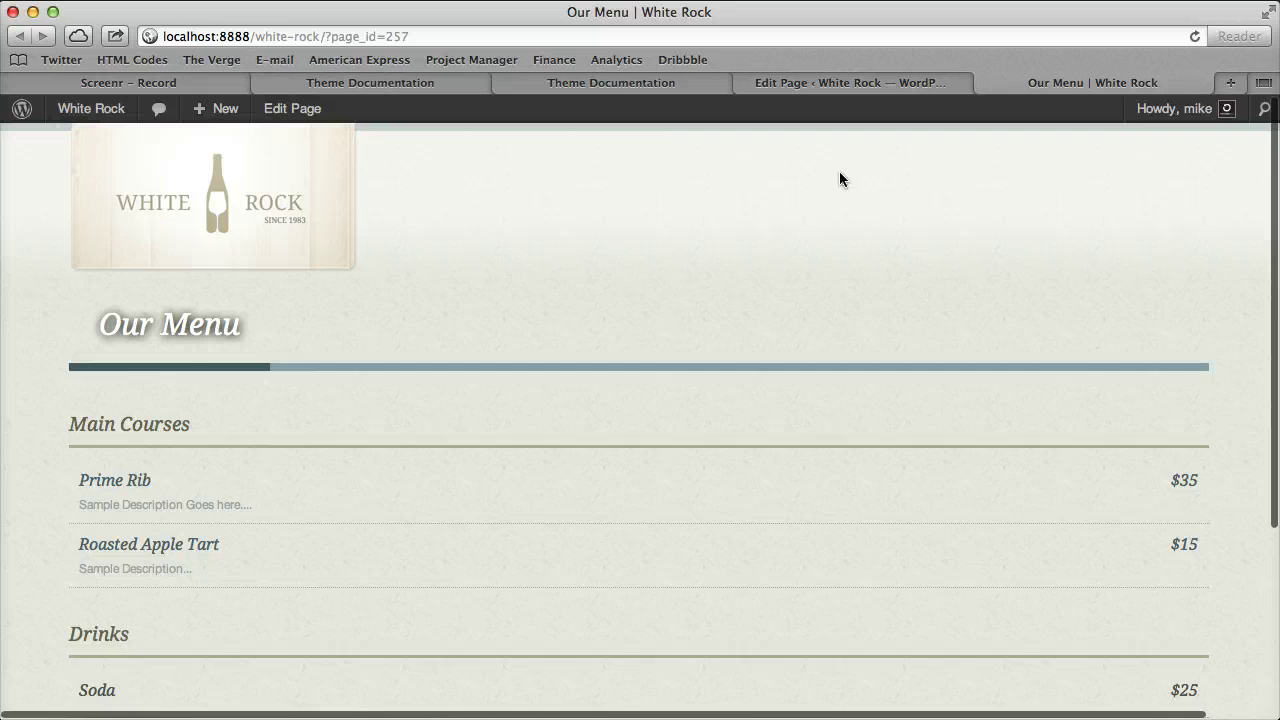
pyautogui.scroll(-5, 732, 207)
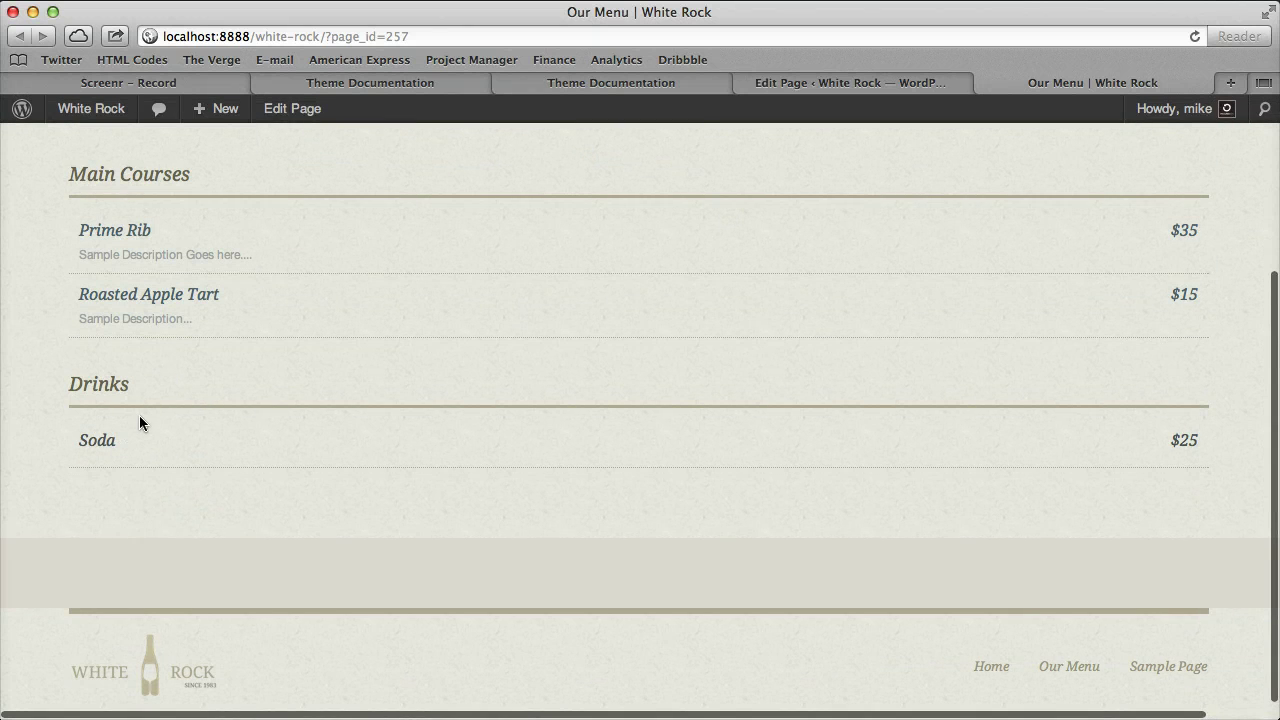
pyautogui.scroll(3, 186, 312)
pyautogui.scroll(-3, 194, 314)
pyautogui.scroll(3, 248, 384)
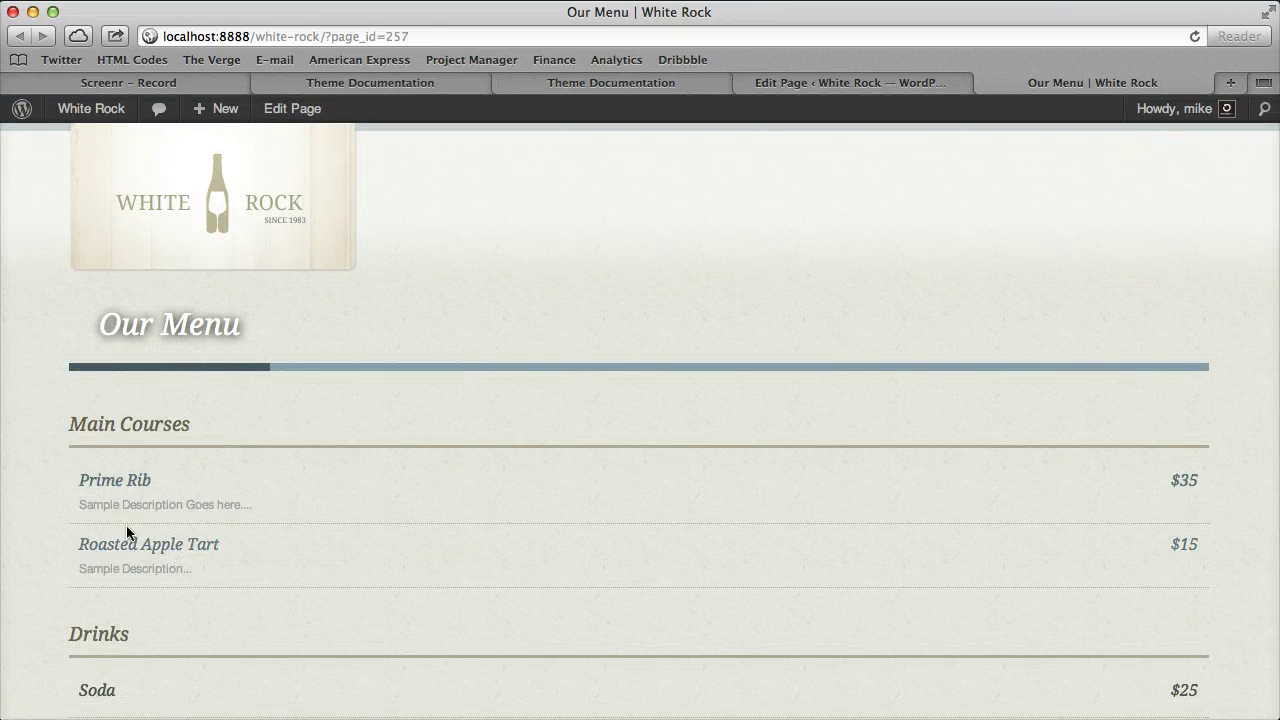
pyautogui.scroll(-3, 139, 532)
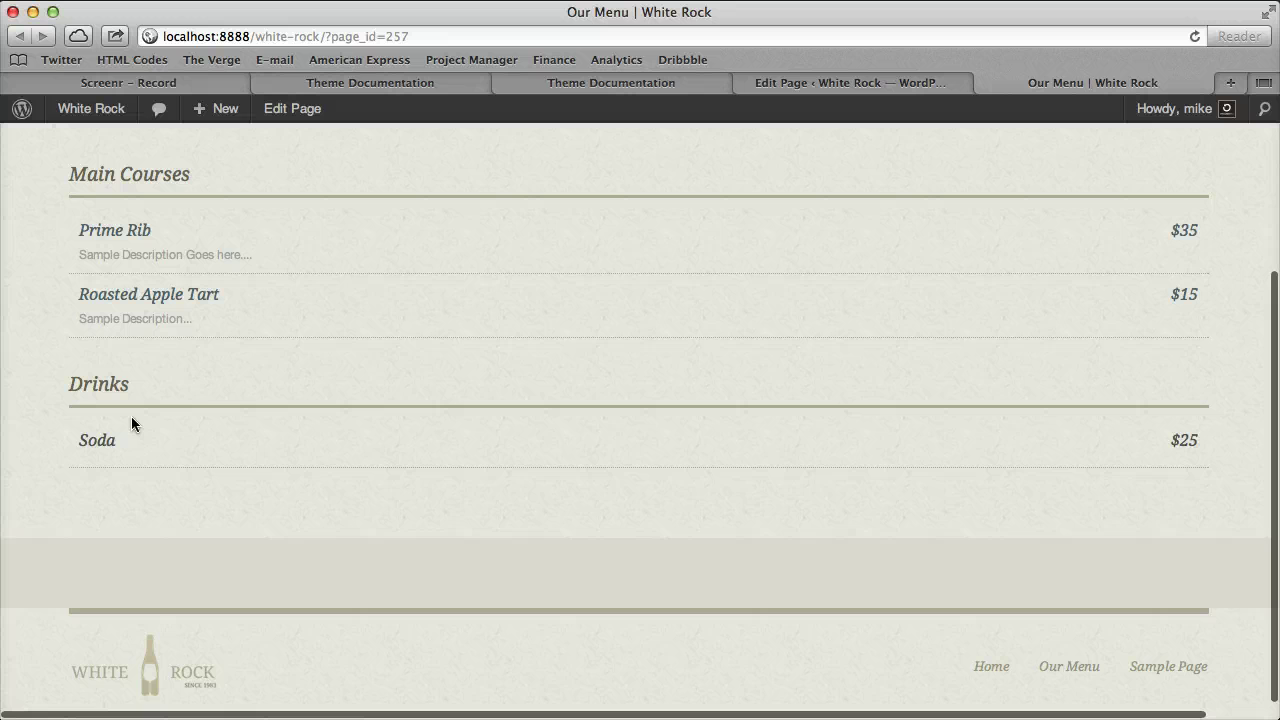
pyautogui.scroll(3, 195, 428)
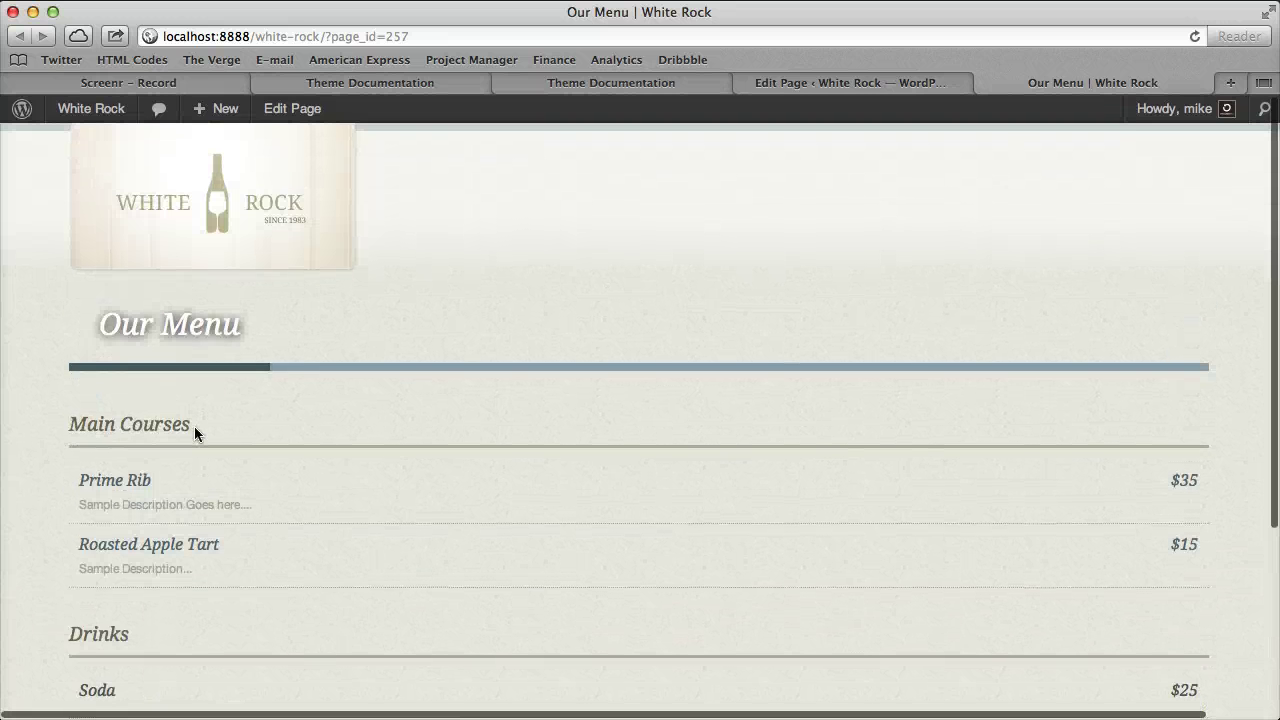
pyautogui.scroll(-3, 195, 428)
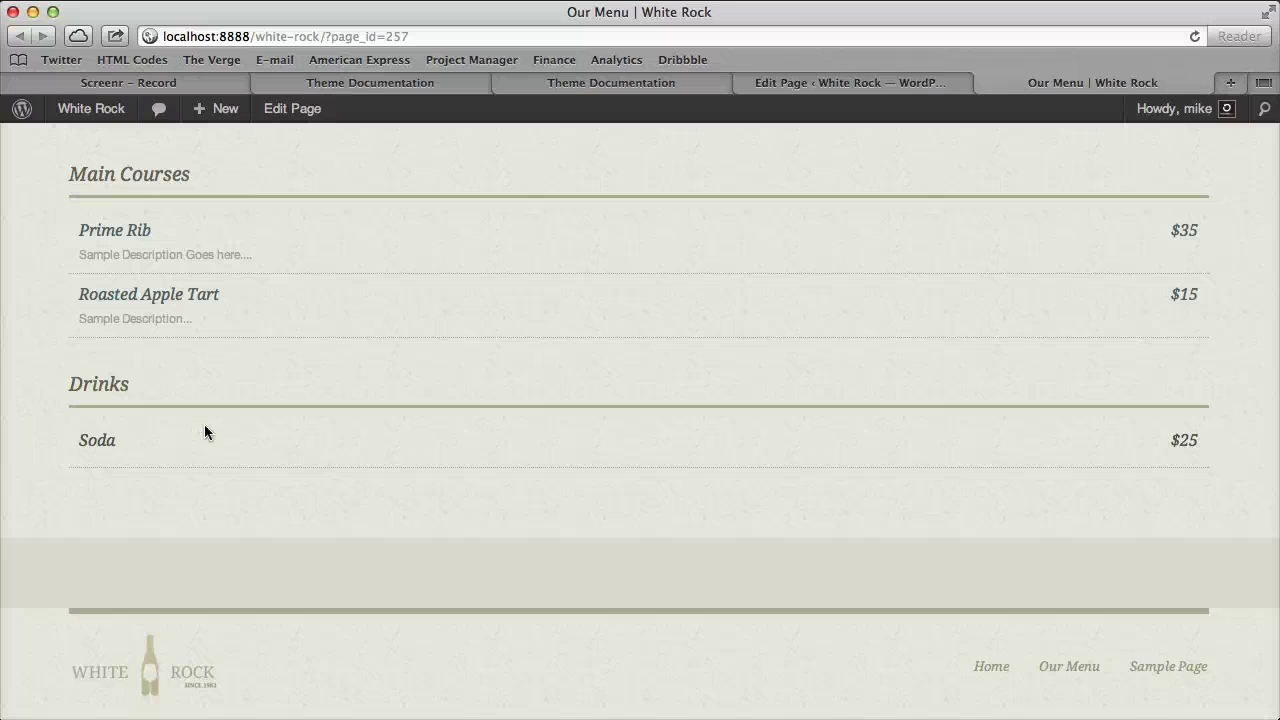
pyautogui.scroll(4, 207, 449)
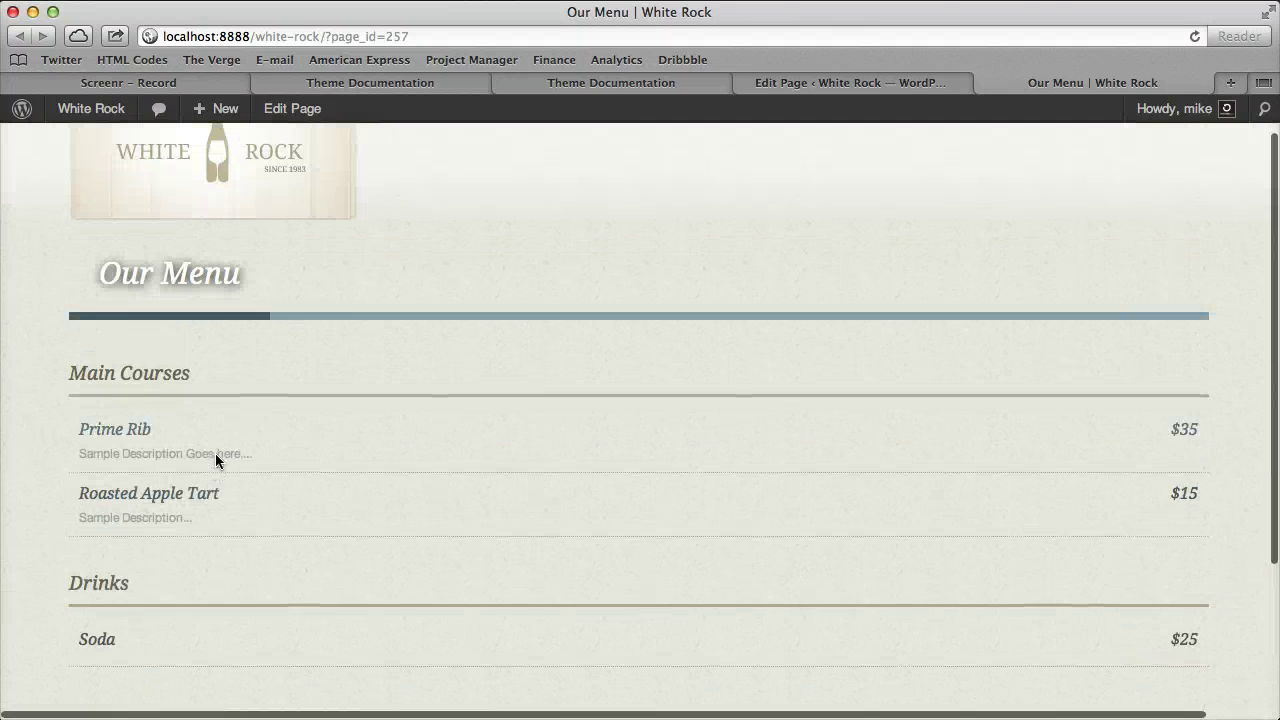
# Upload the grilled steak photo as Prime Rib's featured image and update the post
pyautogui.click(145, 430)
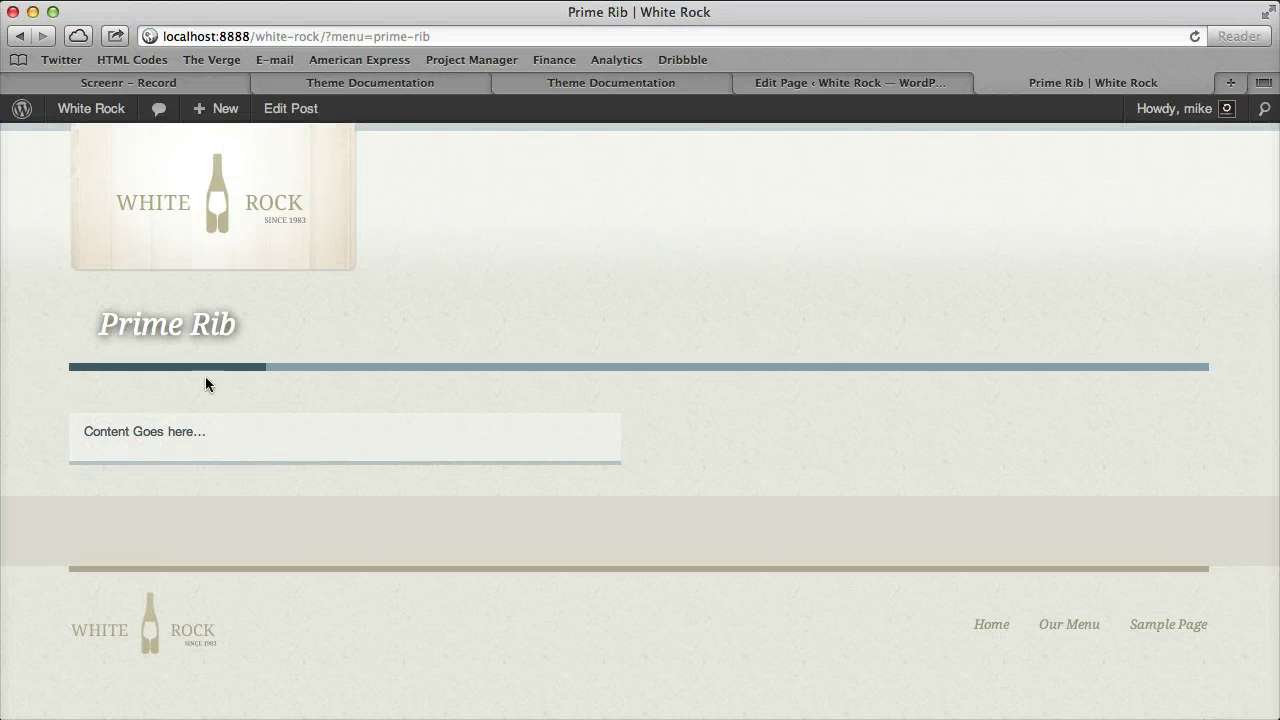
pyautogui.click(303, 113)
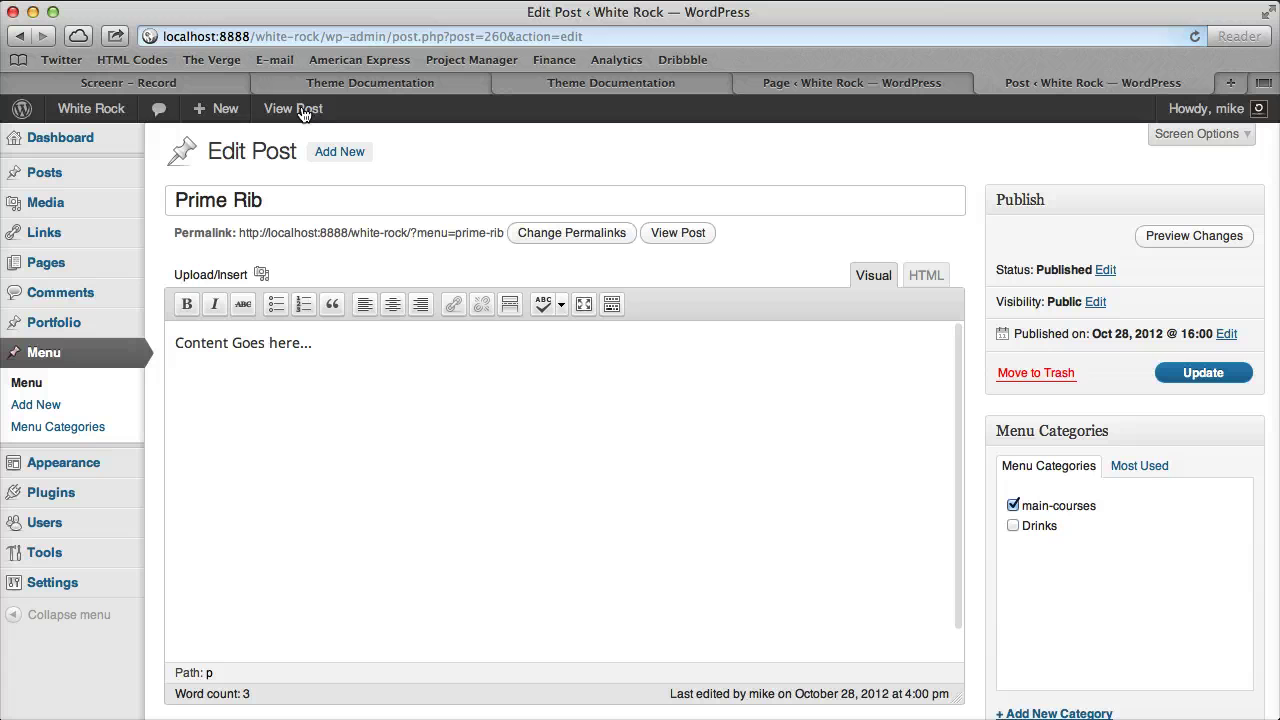
pyautogui.click(262, 275)
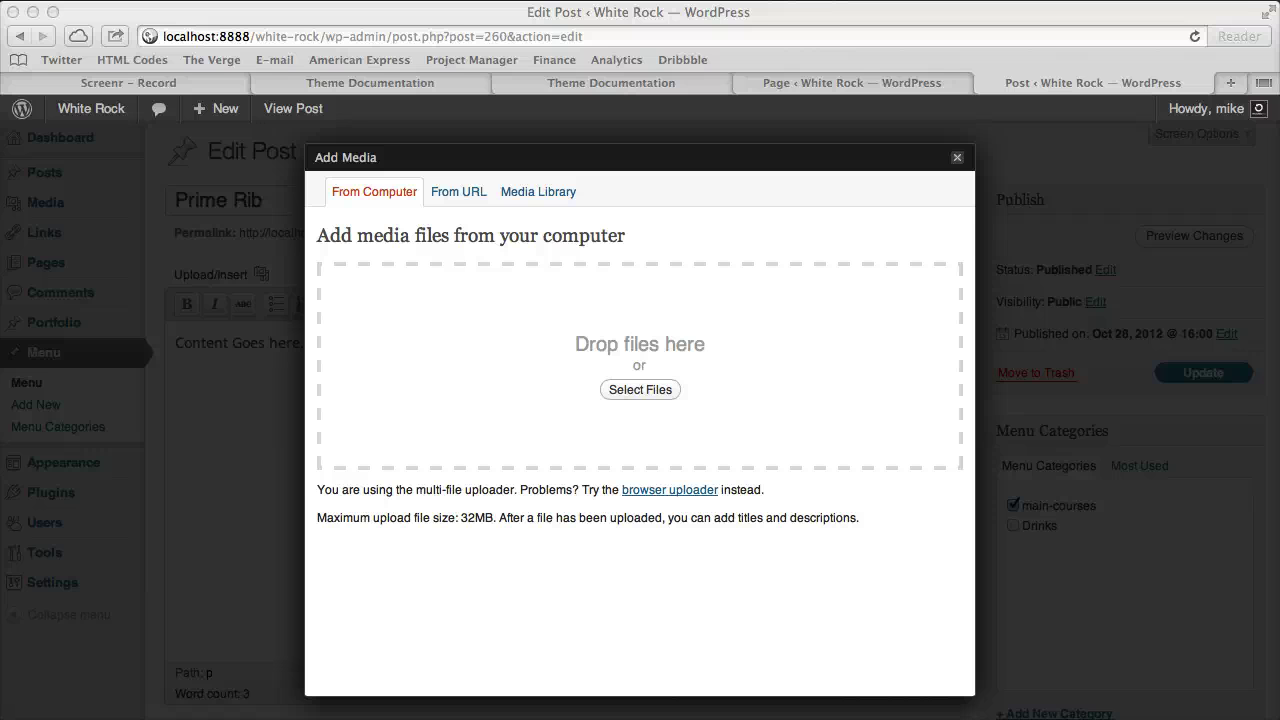
pyautogui.moveTo(1275, 432); pyautogui.dragTo(835, 436)
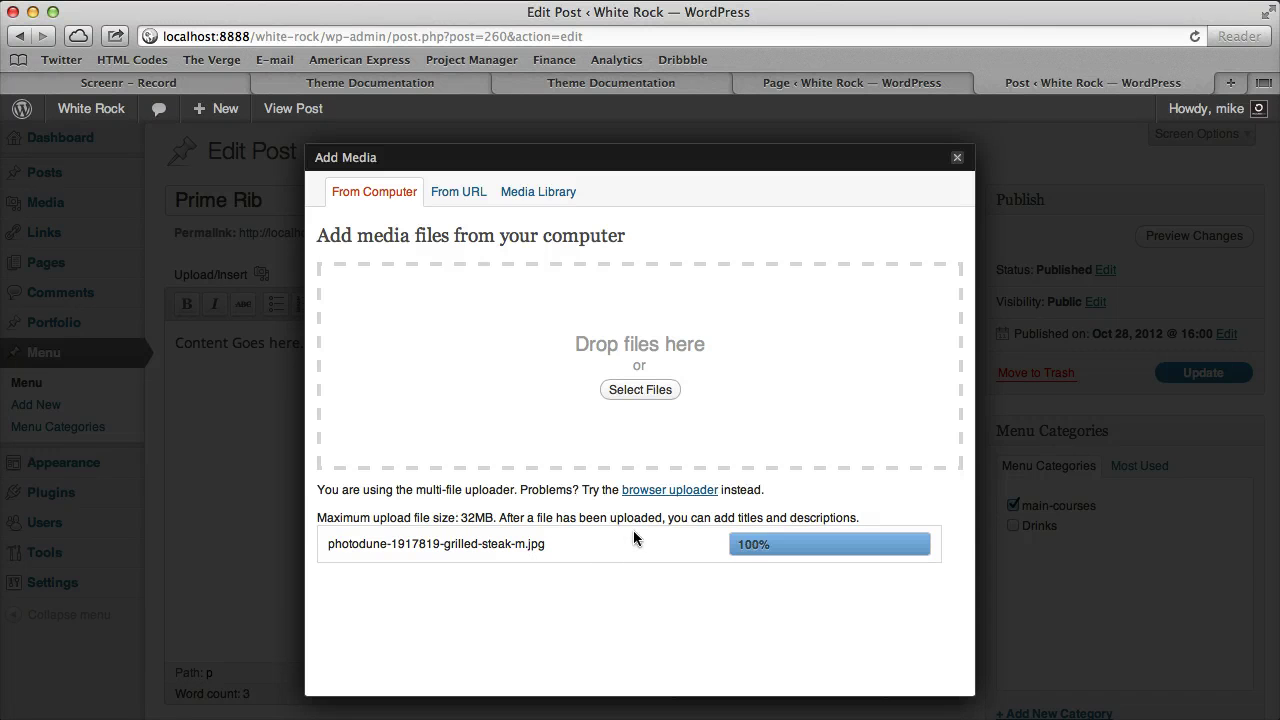
pyautogui.scroll(-10, 640, 560)
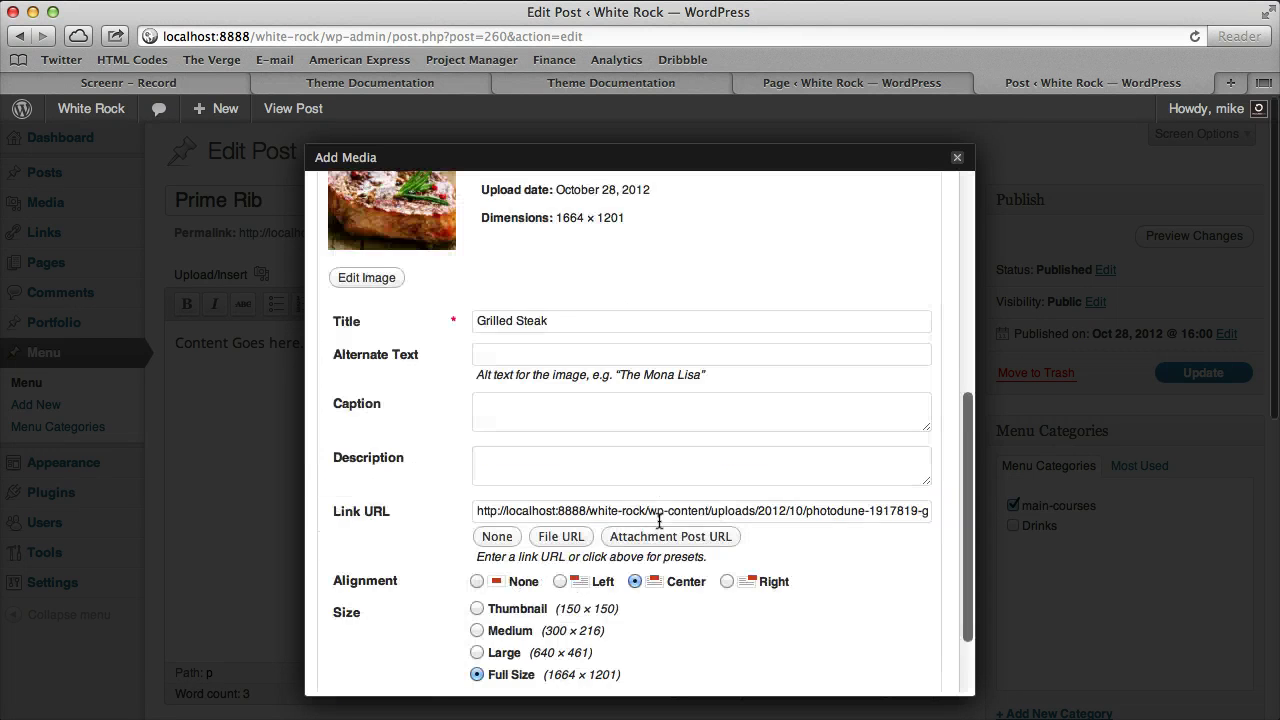
pyautogui.click(660, 619)
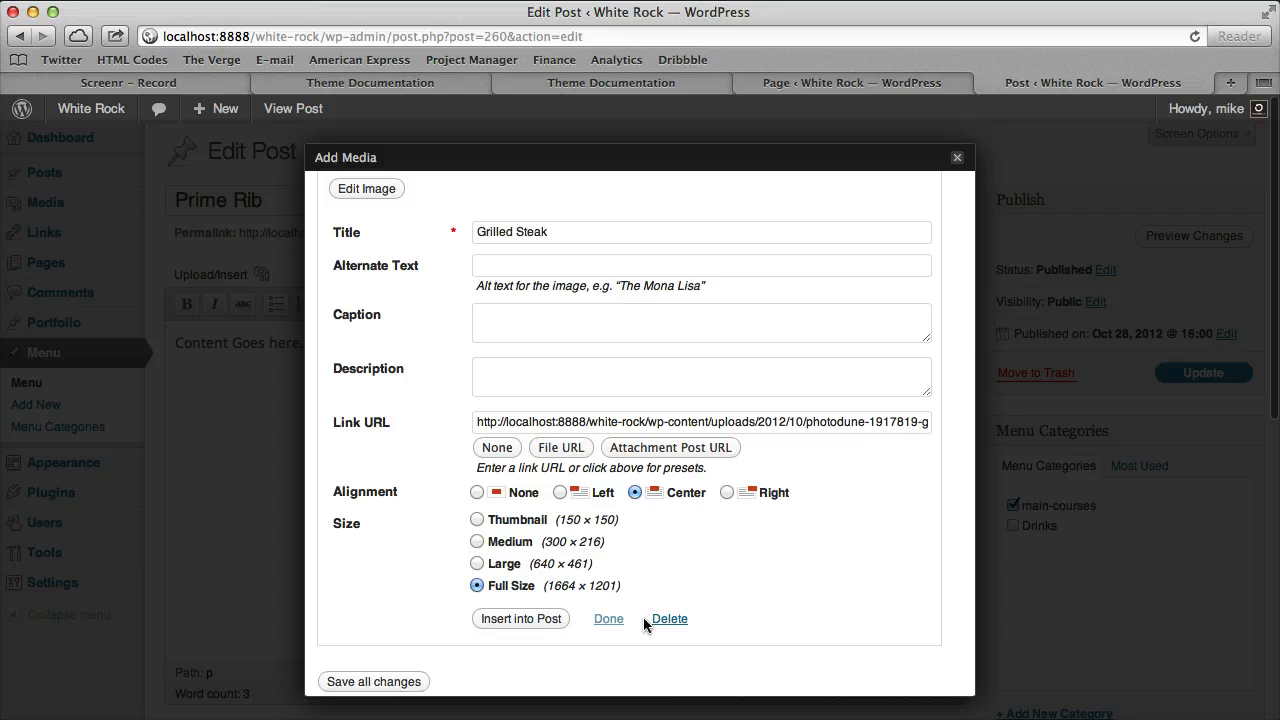
pyautogui.click(1063, 314)
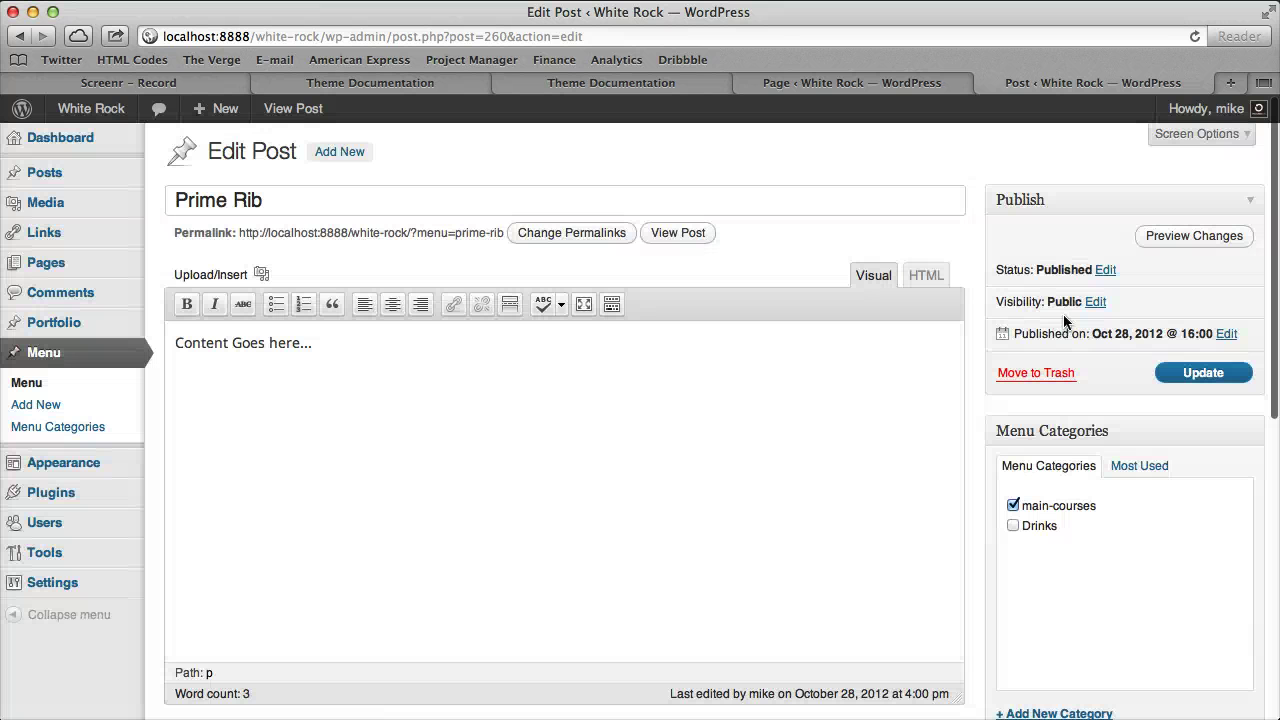
pyautogui.click(1200, 372)
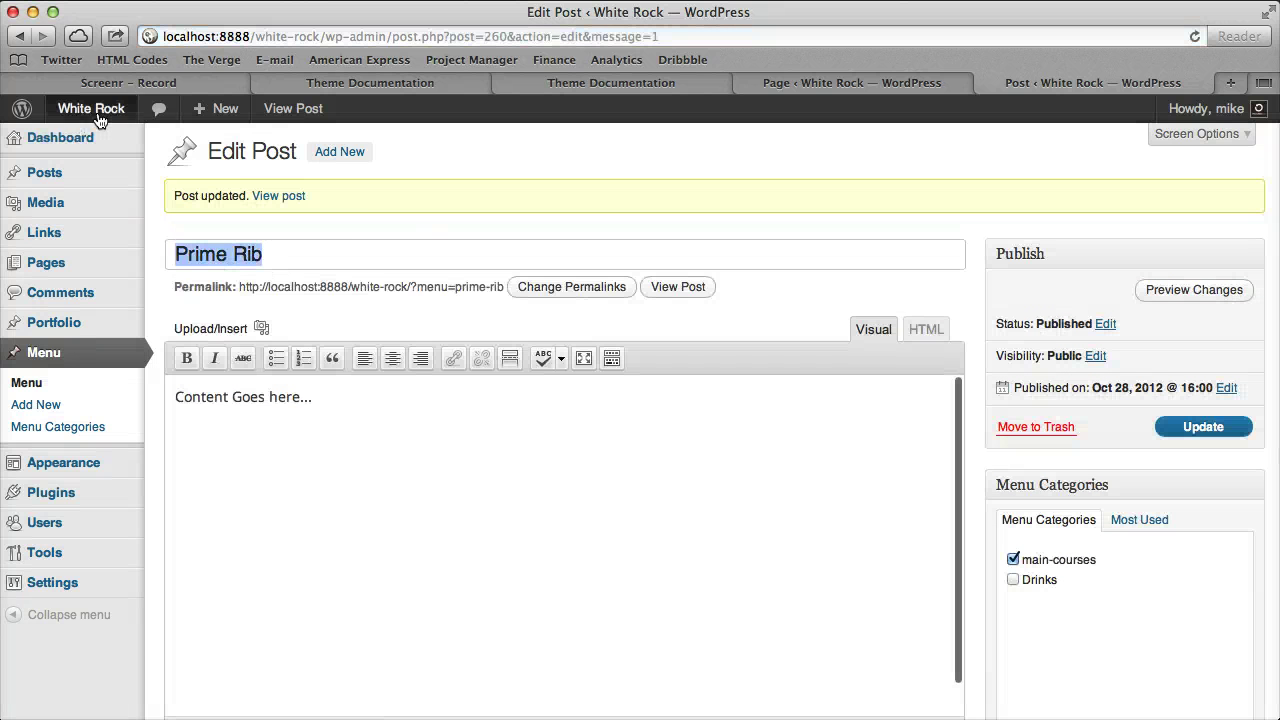
# Check that the live Prime Rib page shows the steak photo, then return to the editor
pyautogui.click(293, 108)
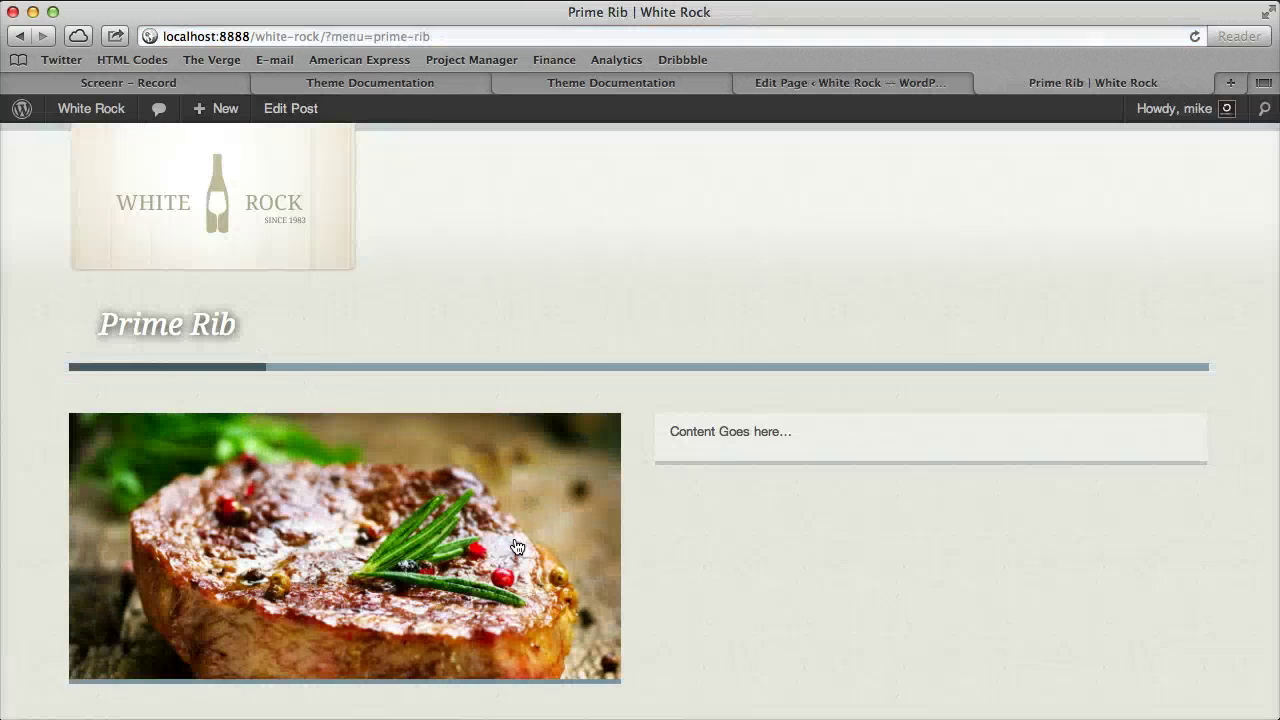
pyautogui.scroll(-4, 517, 547)
pyautogui.scroll(4, 350, 330)
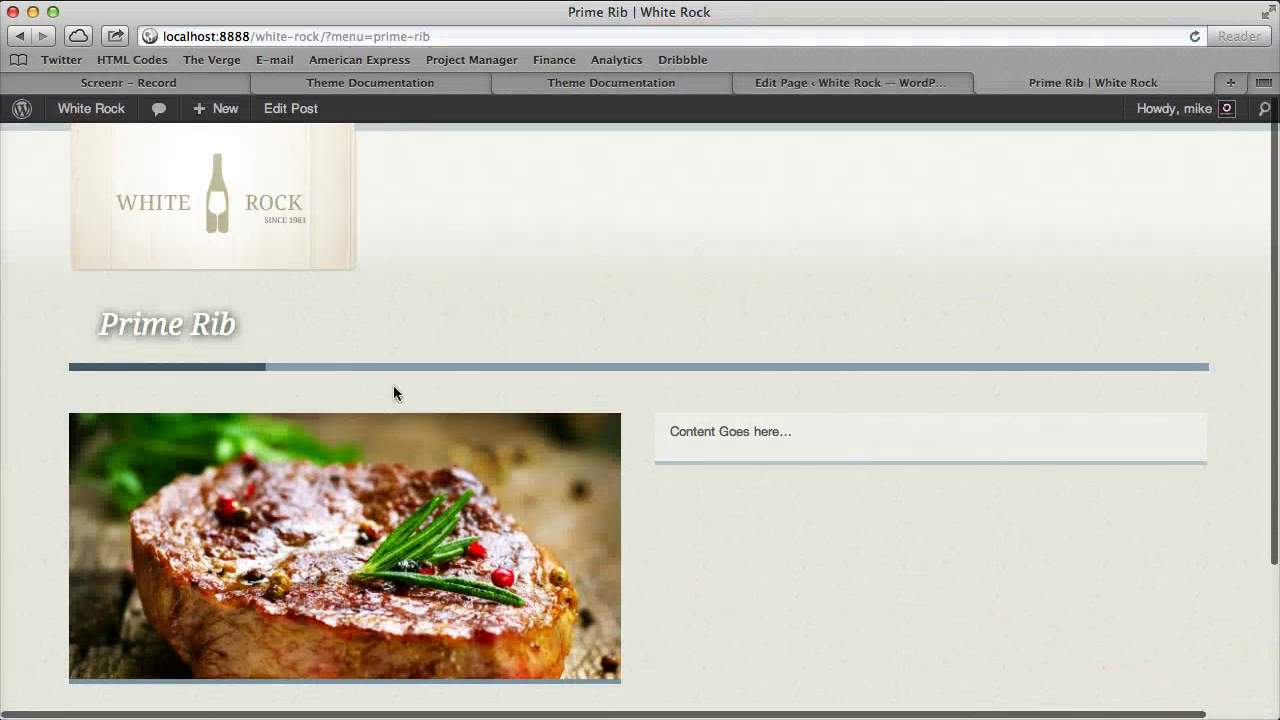
pyautogui.click(27, 39)
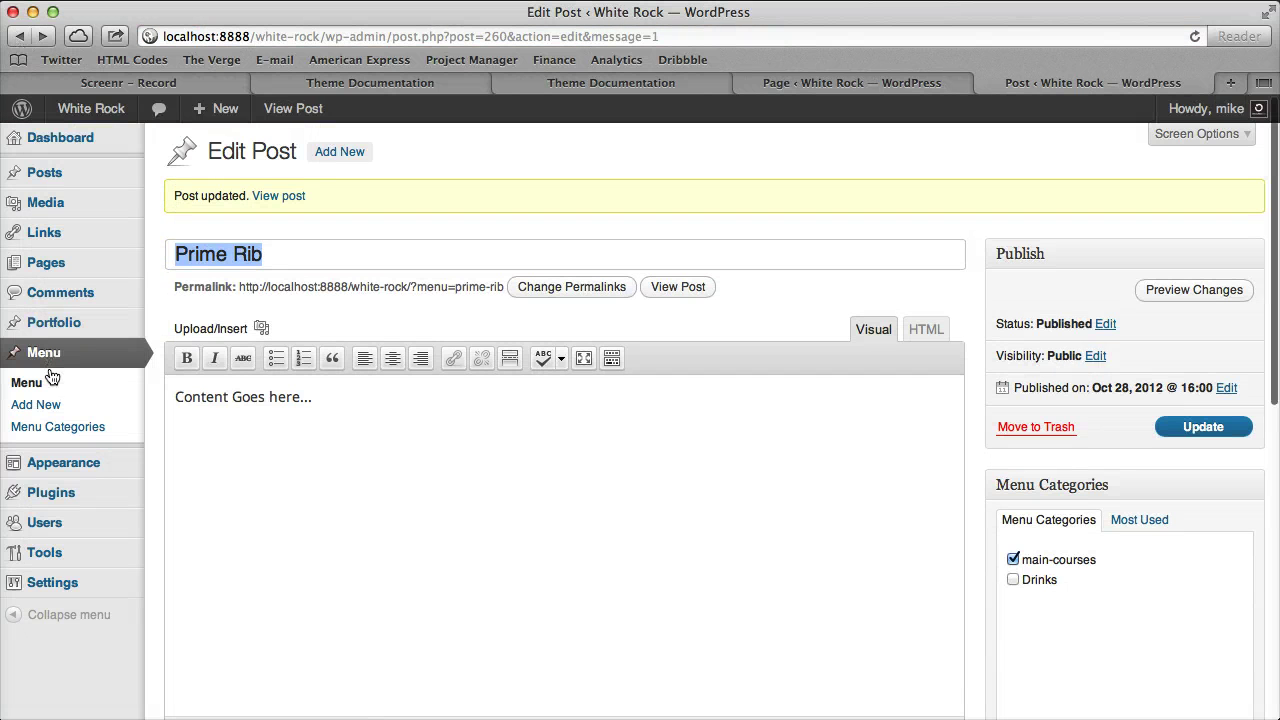
# From Pages, view Our Menu and open Roasted Apple Tart in the editor with the media uploader
pyautogui.click(76, 268)
pyautogui.moveTo(271, 520)
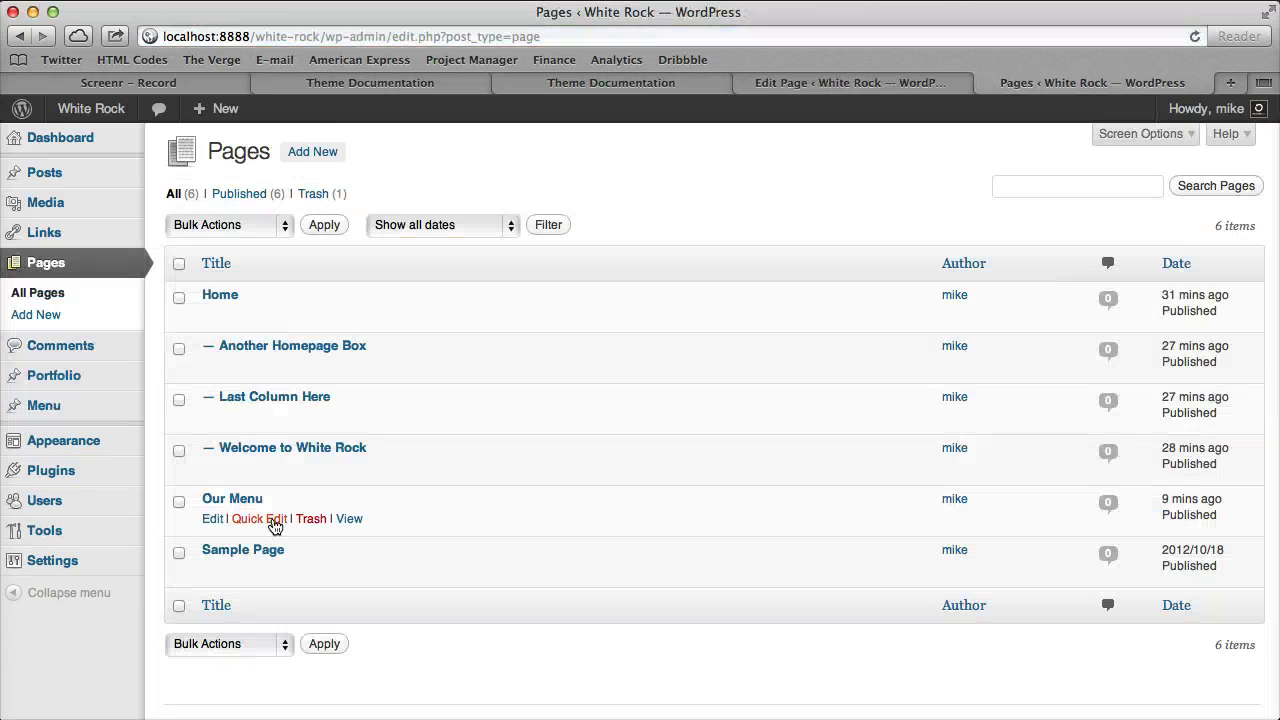
pyautogui.click(352, 518)
pyautogui.scroll(-3, 368, 361)
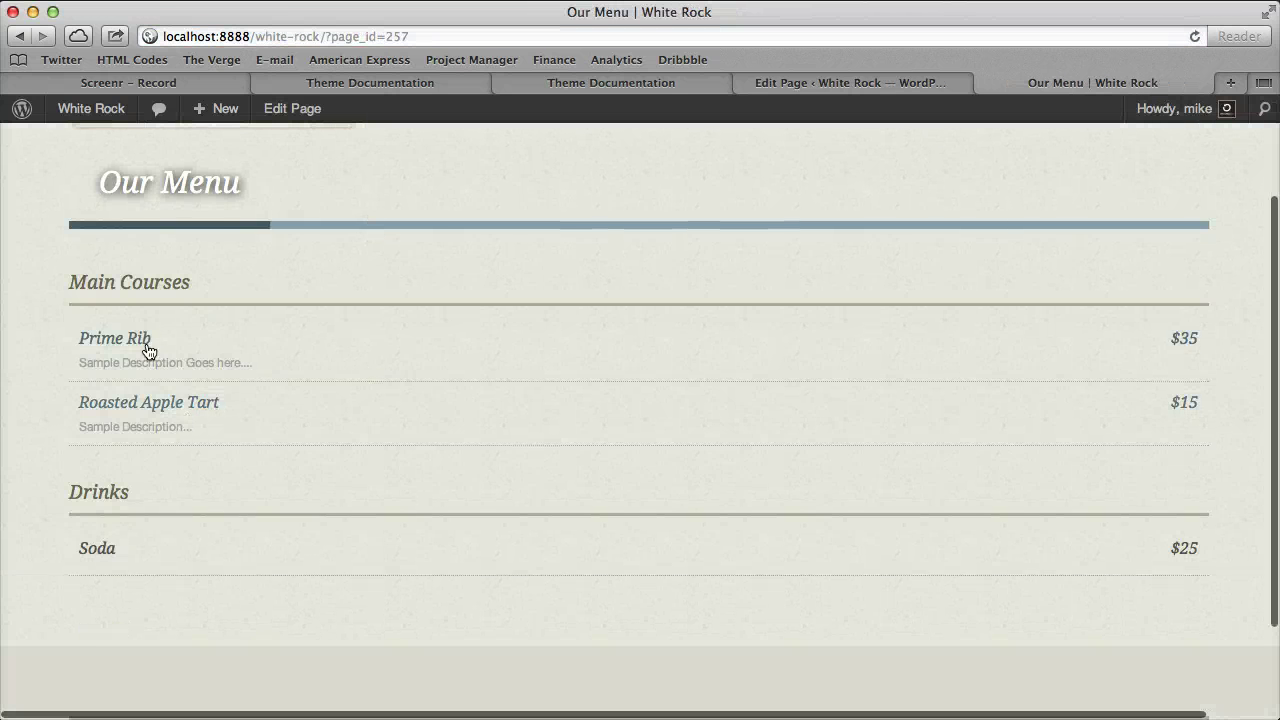
pyautogui.click(166, 431)
pyautogui.click(300, 110)
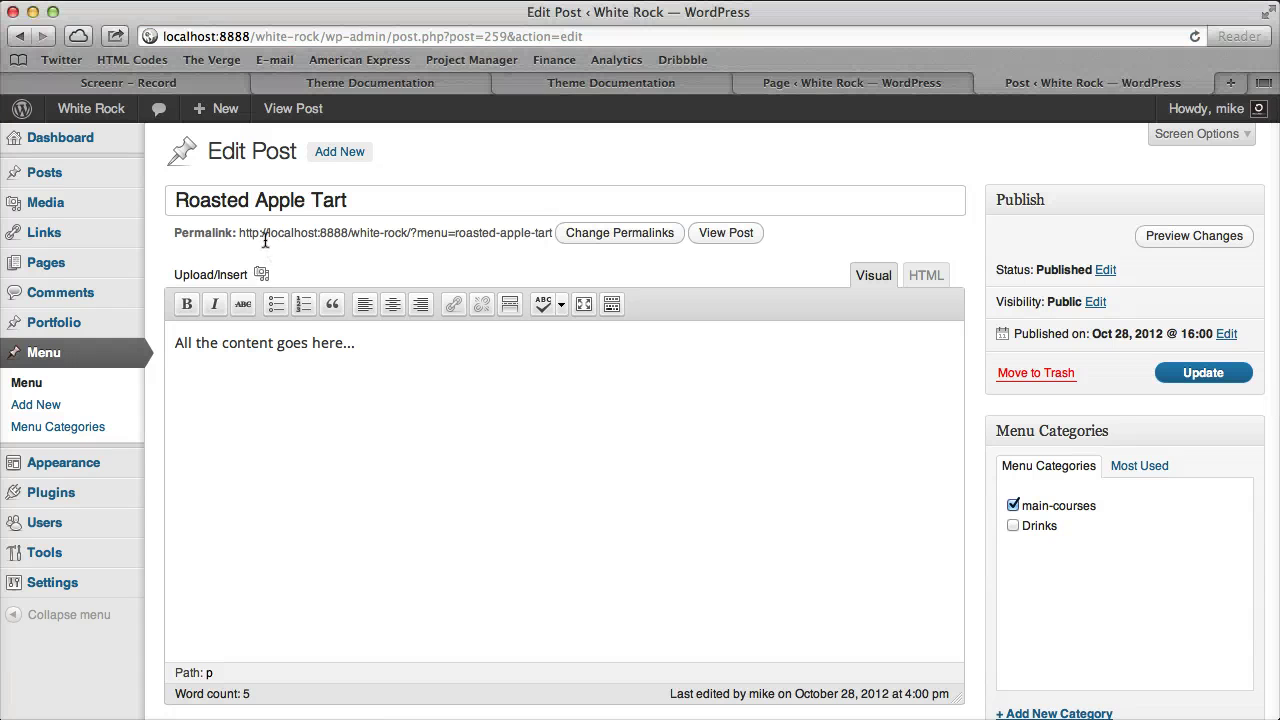
pyautogui.click(261, 274)
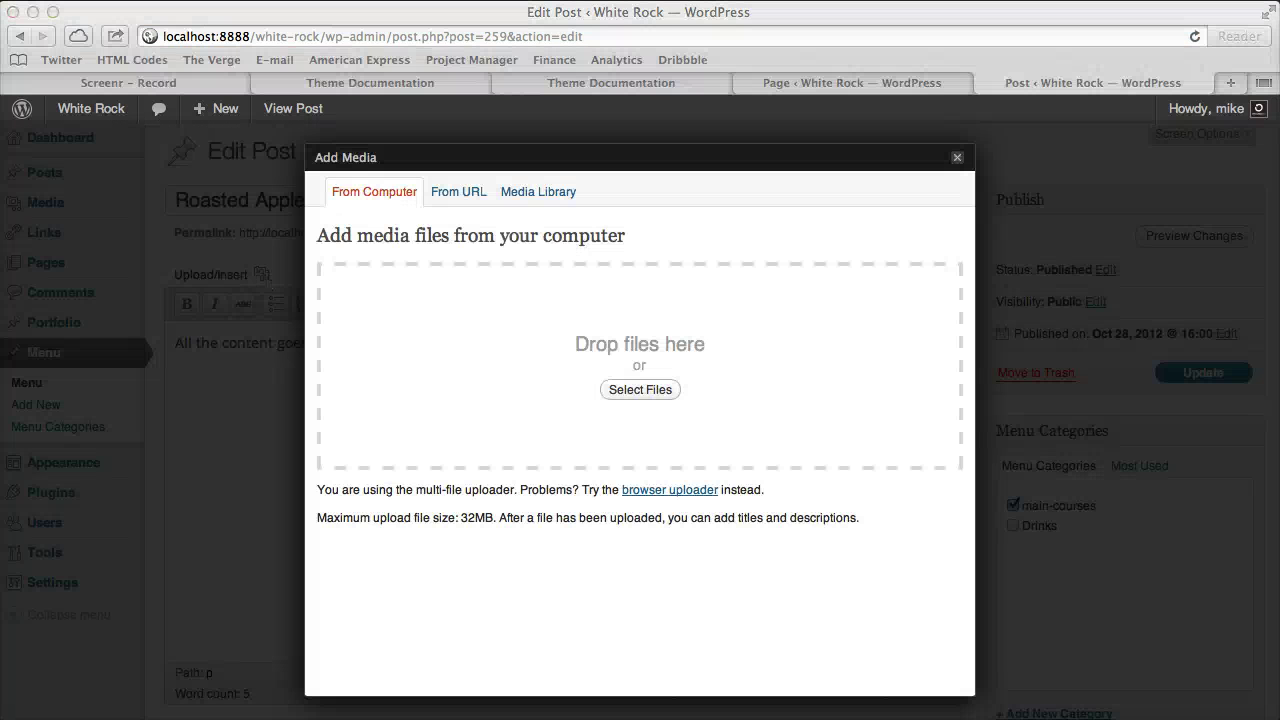
# Upload the pasta photo as Roasted Apple Tart's featured image, update the post, and view it
pyautogui.moveTo(1279, 380); pyautogui.dragTo(751, 368)
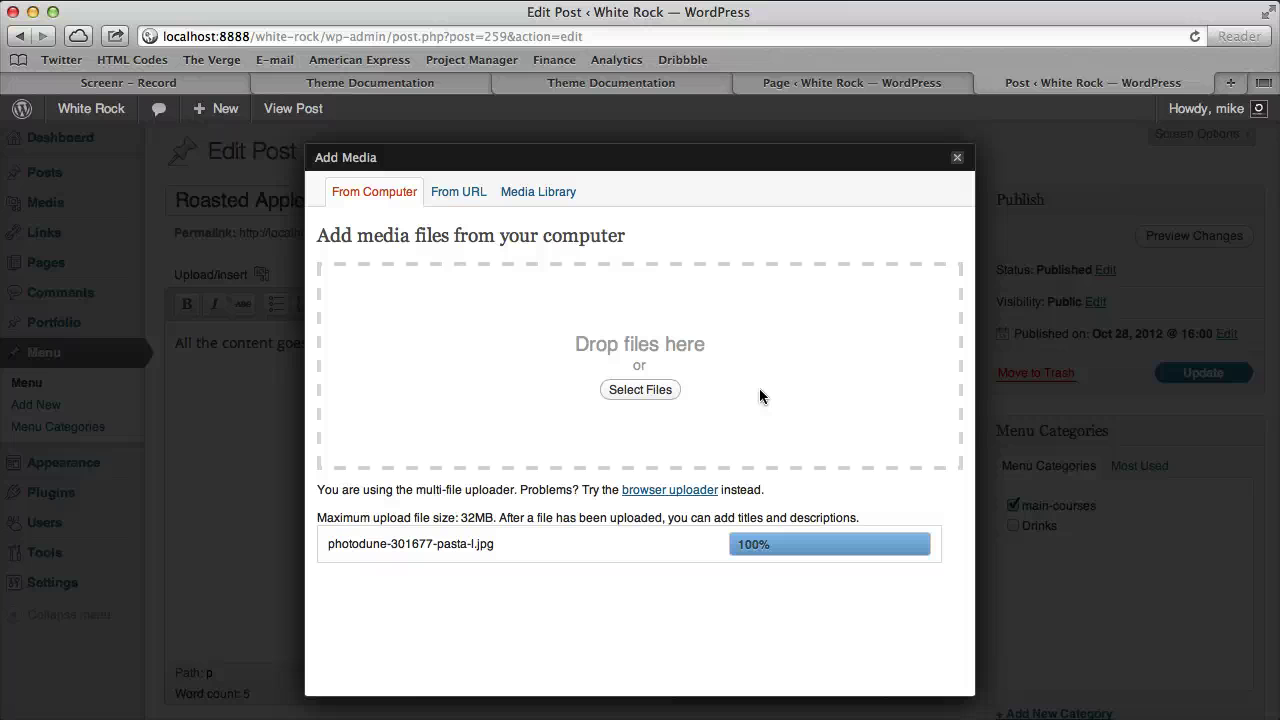
pyautogui.scroll(-10, 759, 396)
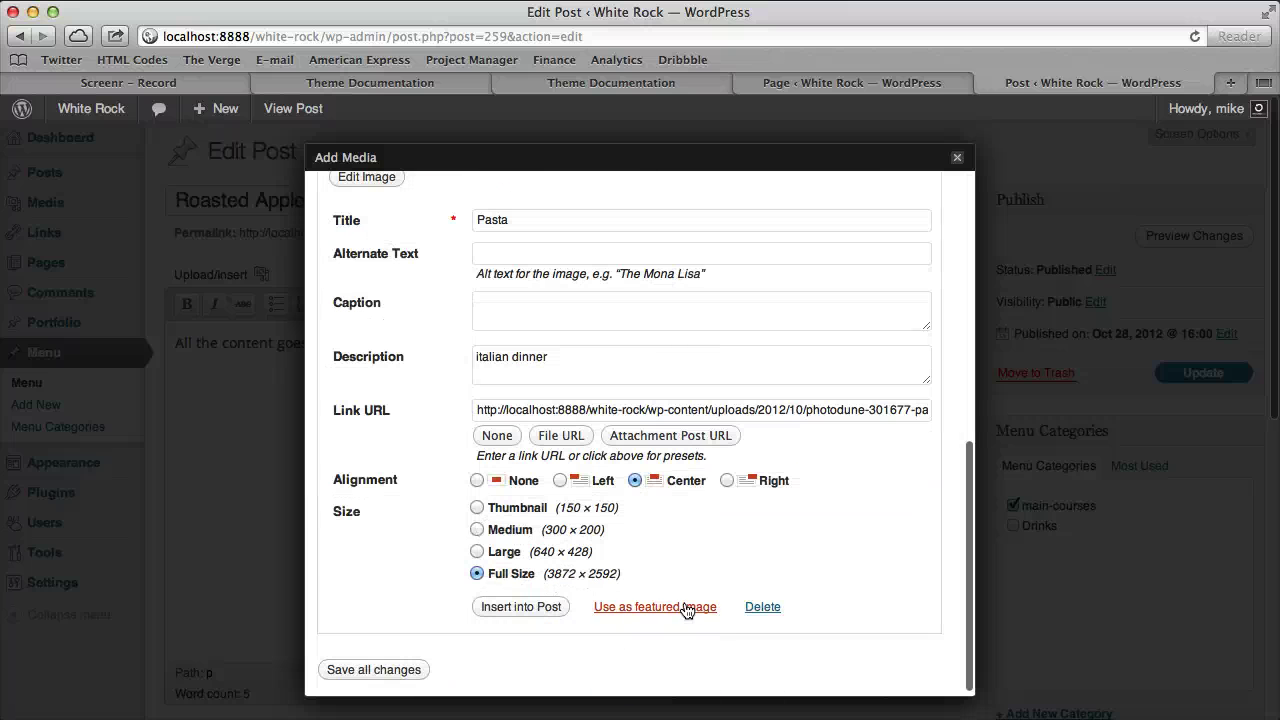
pyautogui.click(690, 606)
pyautogui.click(1110, 345)
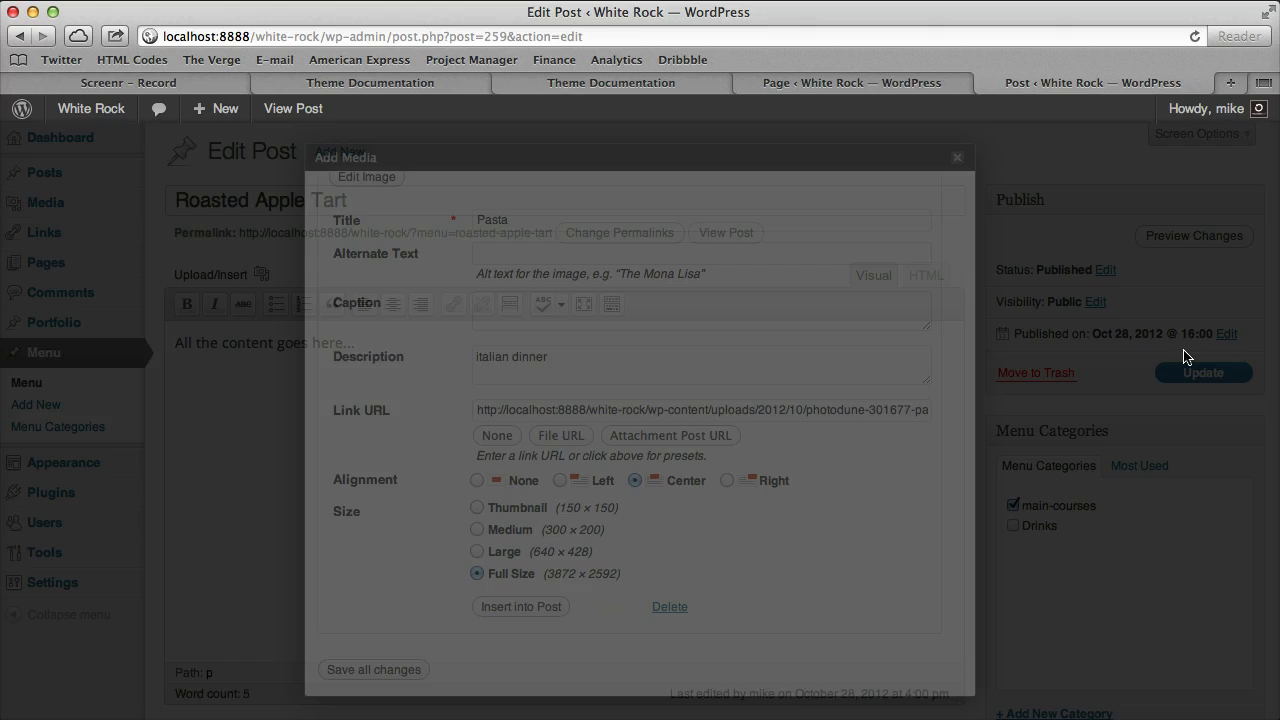
pyautogui.click(1196, 376)
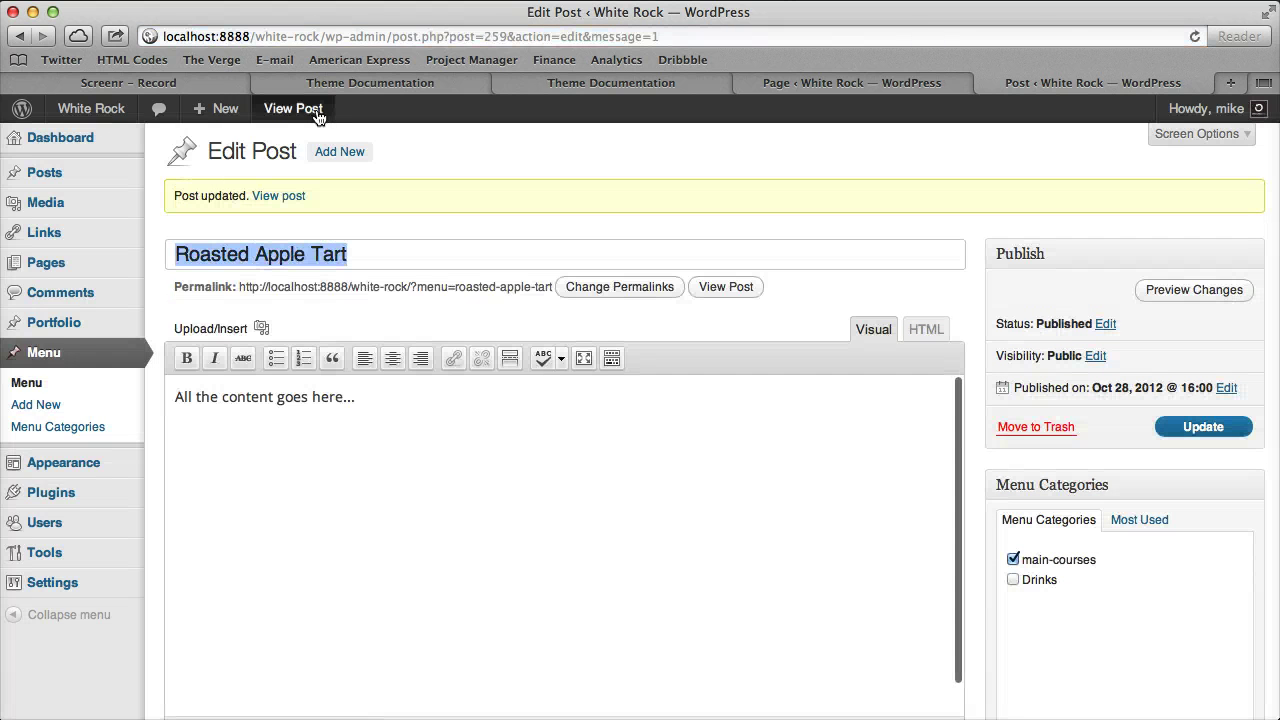
pyautogui.click(293, 108)
# Return to the site dashboard and load the White Rock demo site in a new tab
pyautogui.moveTo(106, 108)
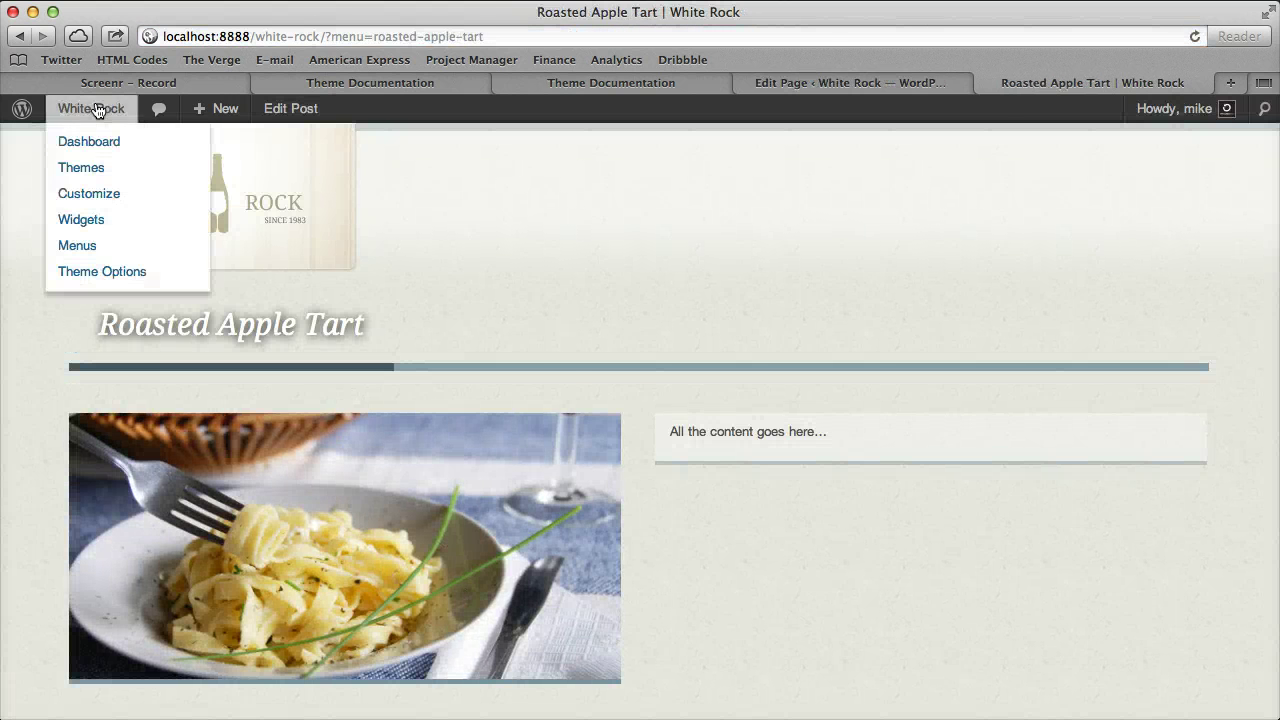
pyautogui.click(88, 137)
pyautogui.moveTo(101, 281)
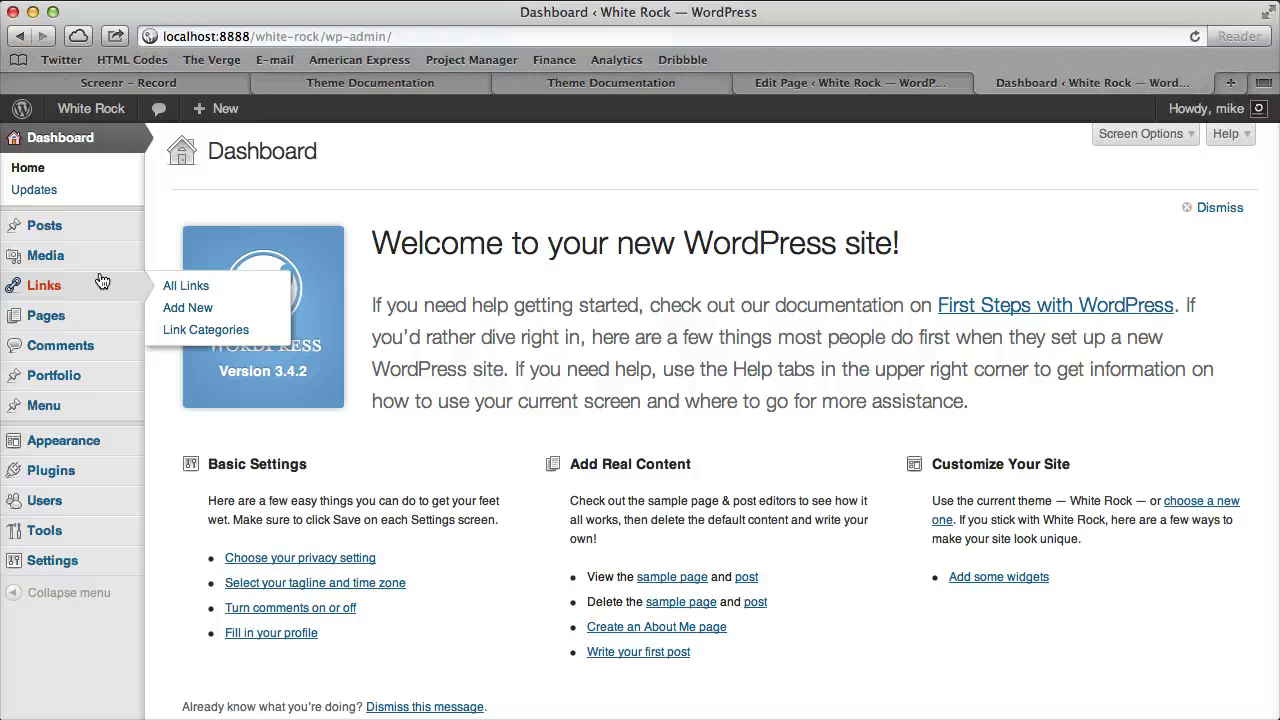
pyautogui.press('super+t')
pyautogui.write('w')
pyautogui.press('Return')
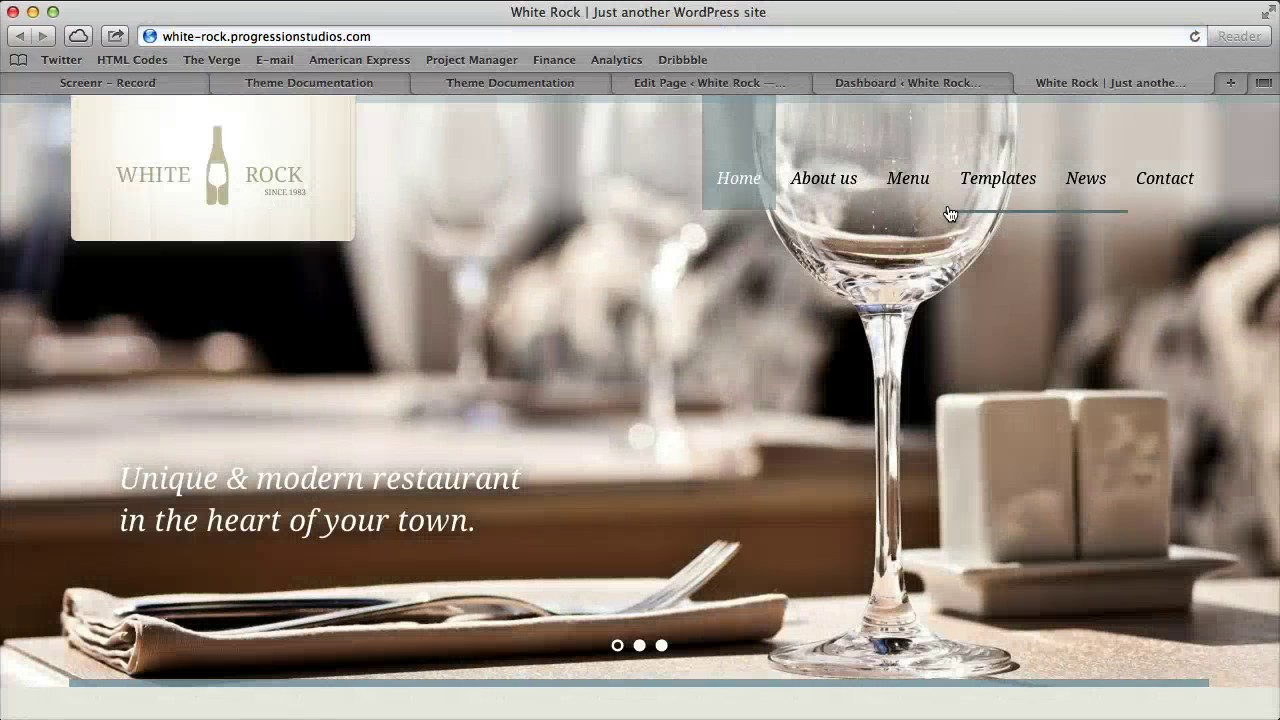
# Browse the demo's Wine Menu category page, then close that tab to get back to the Dashboard
pyautogui.moveTo(986, 197)
pyautogui.click(998, 243)
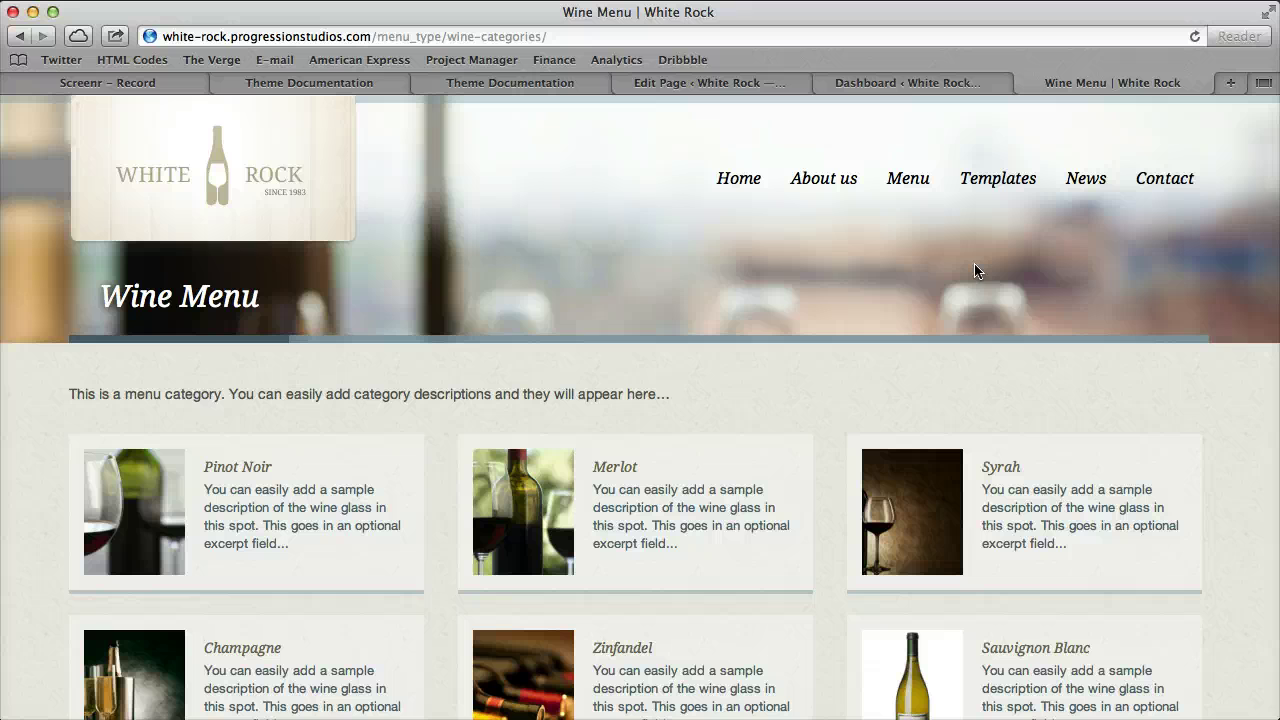
pyautogui.scroll(-3, 285, 341)
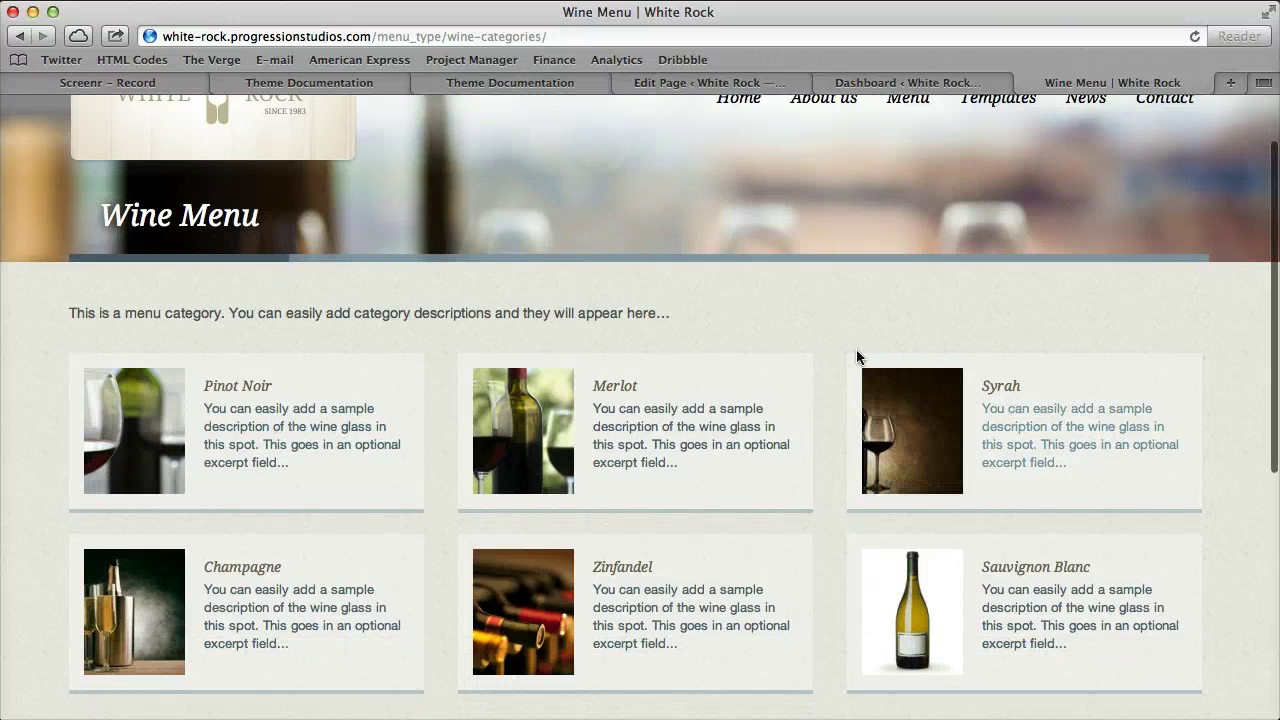
pyautogui.click(1026, 86)
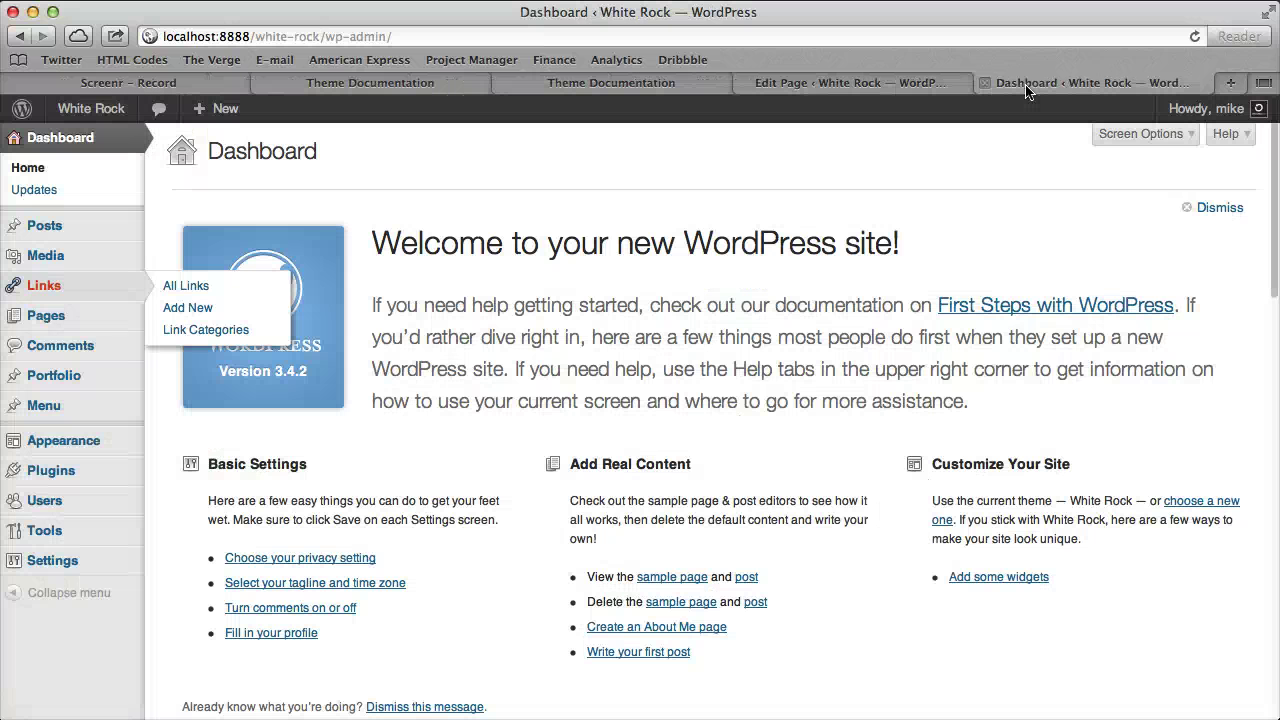
# Go to Menu Categories and open the main-courses category page in a new tab
pyautogui.click(92, 402)
pyautogui.click(82, 346)
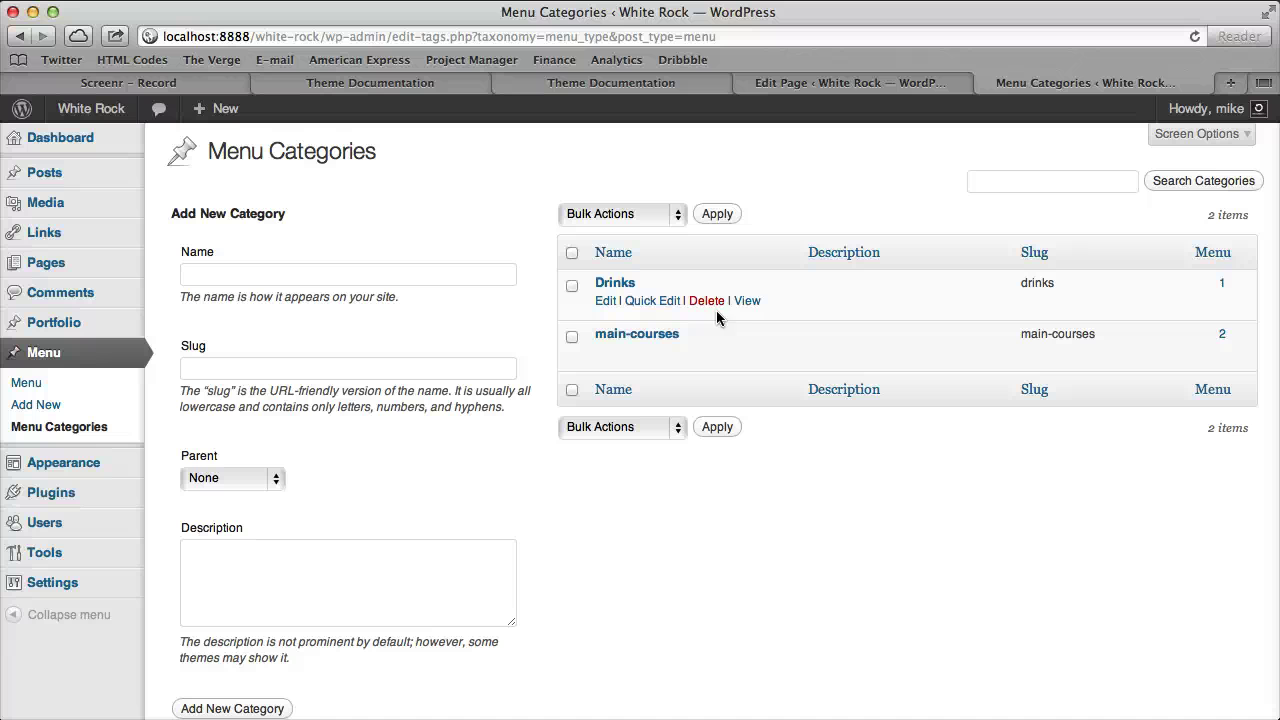
pyautogui.rightClick(746, 352)
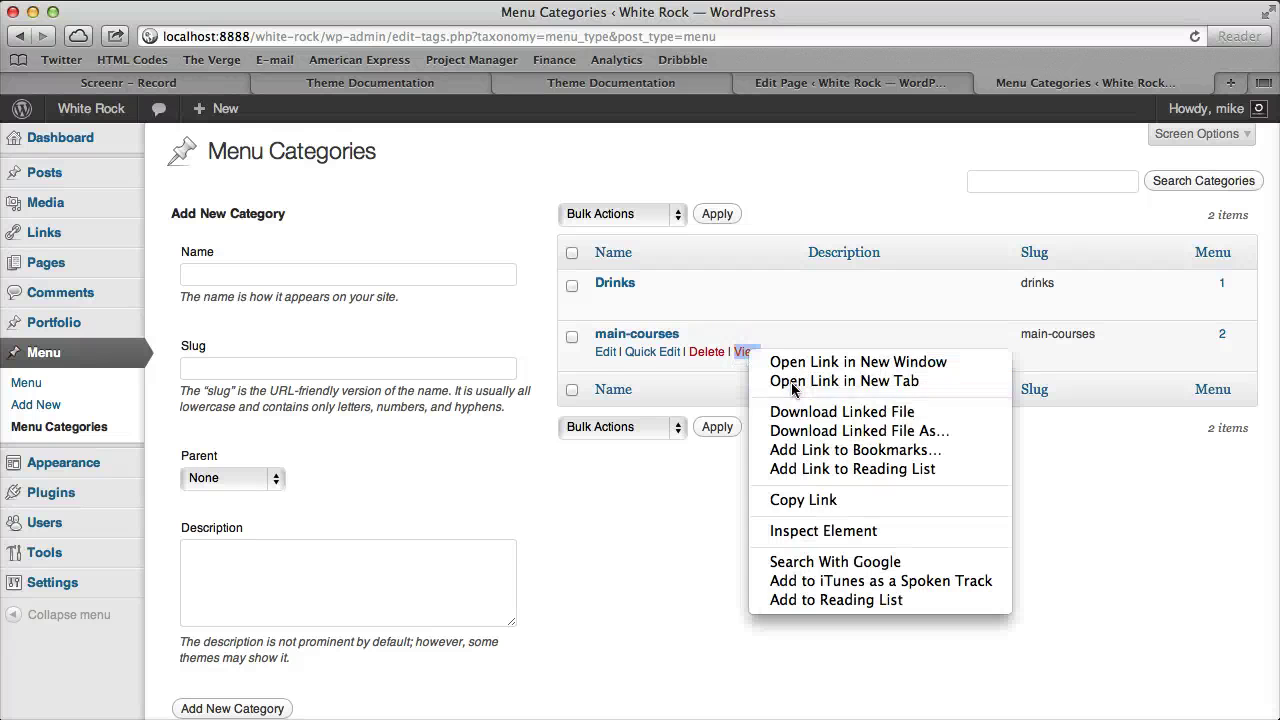
pyautogui.click(791, 382)
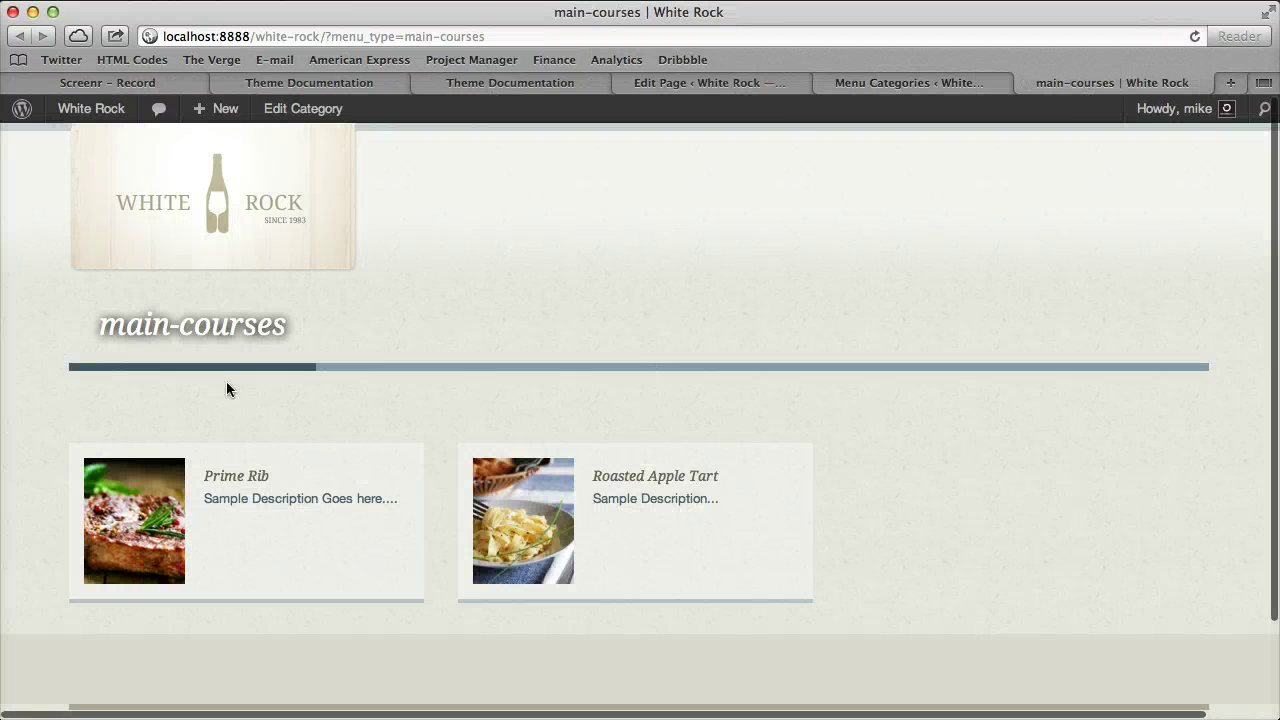
pyautogui.click(966, 82)
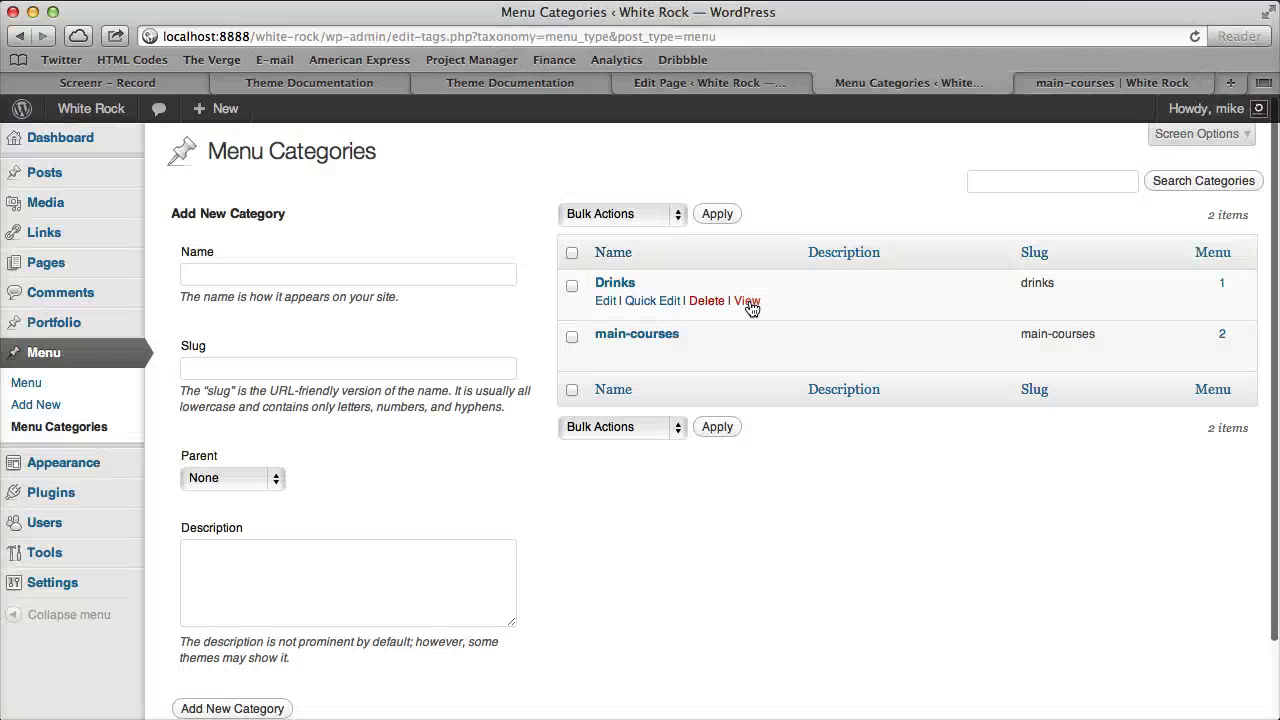
# Preview the Drinks category page, then open main-courses in the Edit Category screen
pyautogui.rightClick(749, 303)
pyautogui.click(771, 329)
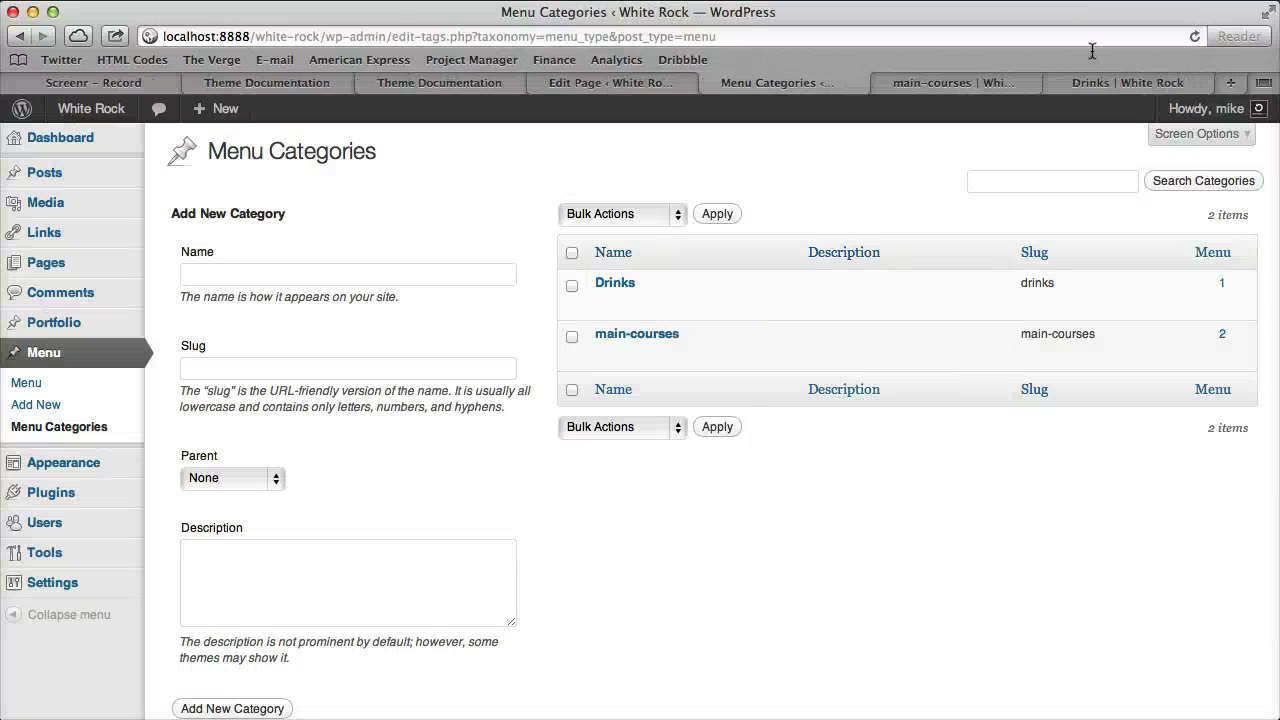
pyautogui.click(1130, 83)
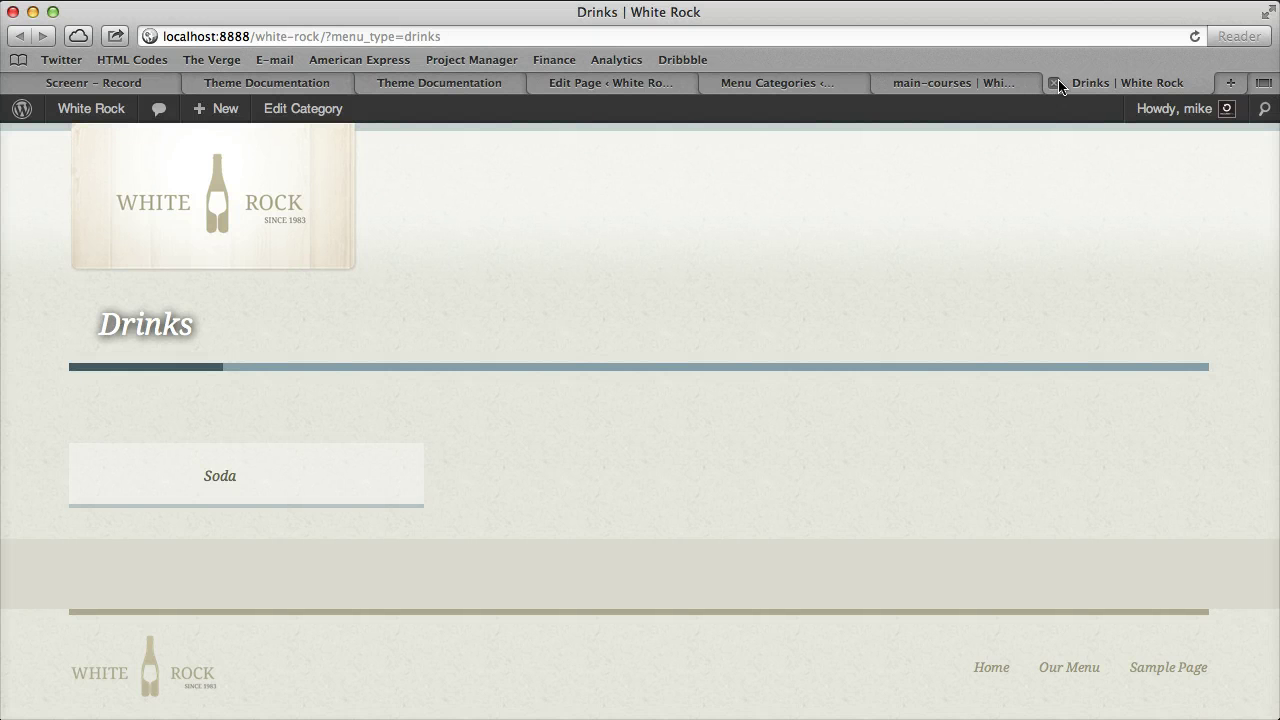
pyautogui.click(1058, 79)
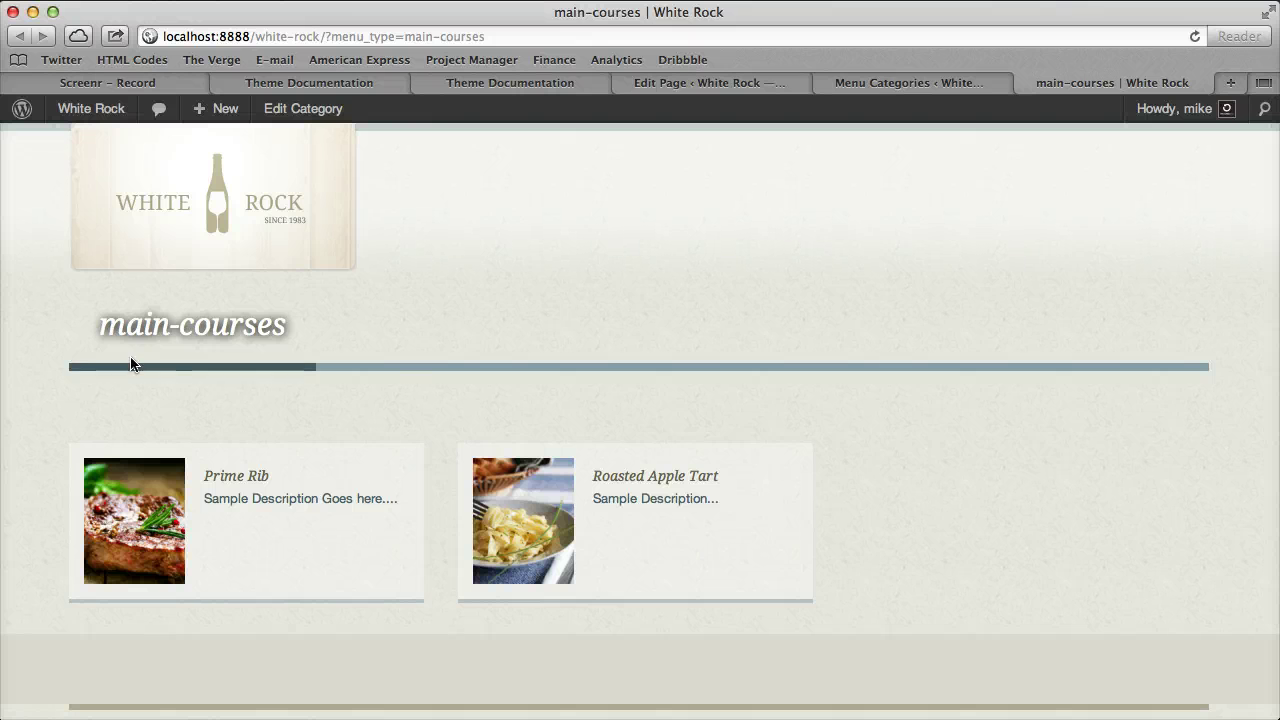
pyautogui.moveTo(99, 324); pyautogui.dragTo(287, 323)
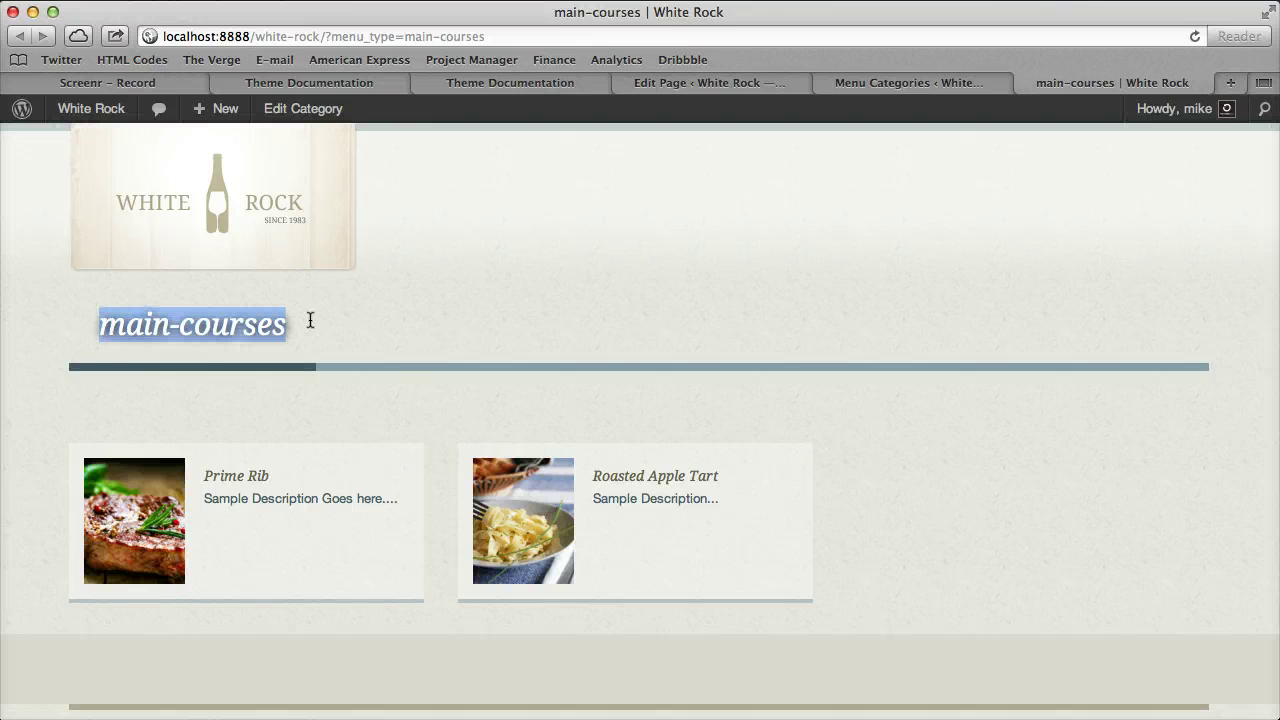
pyautogui.click(899, 84)
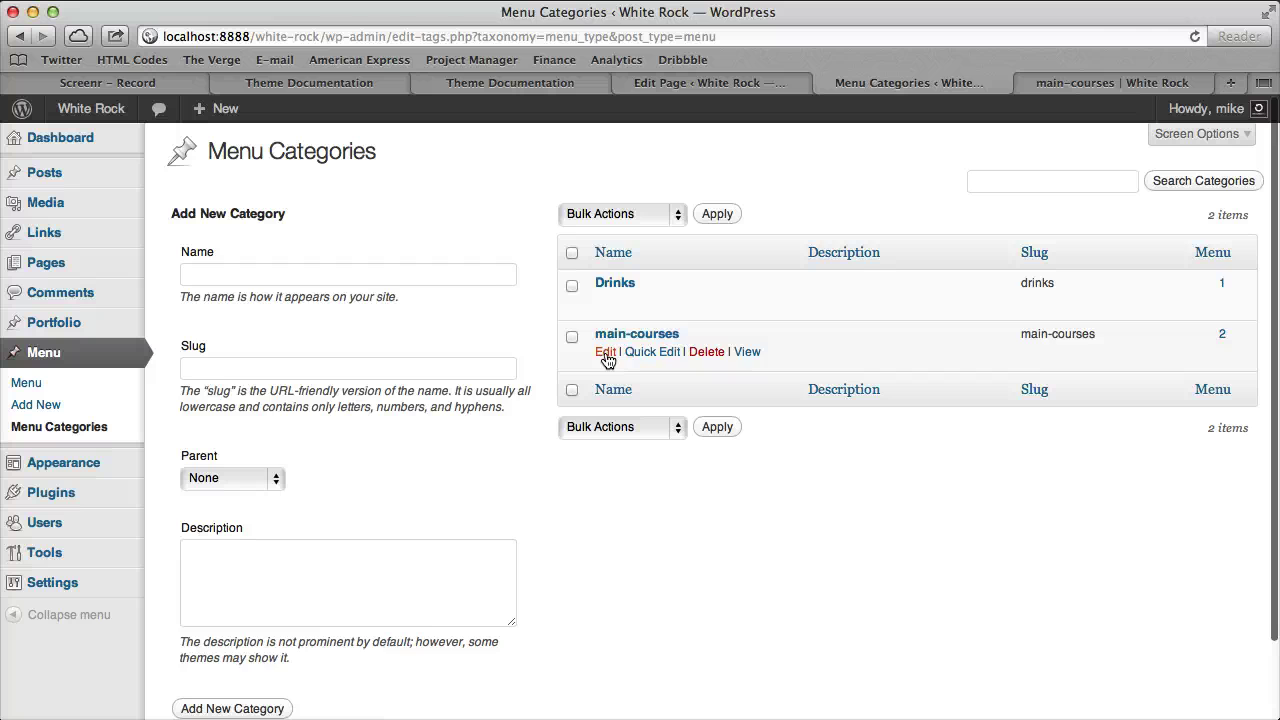
pyautogui.click(606, 352)
# Replace the main-courses name with 'Main Courses Menu', add 'Description goes here...', and update
pyautogui.click(523, 200)
pyautogui.tripleClick(523, 200)
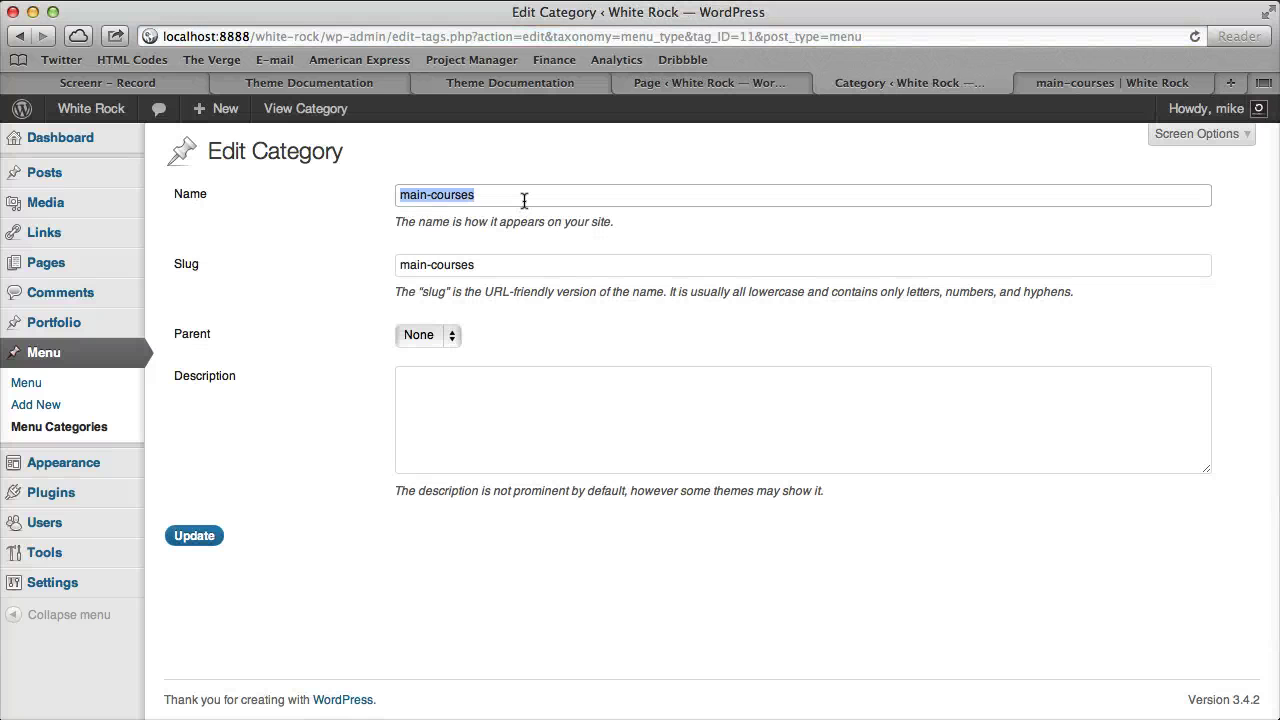
pyautogui.write('J')
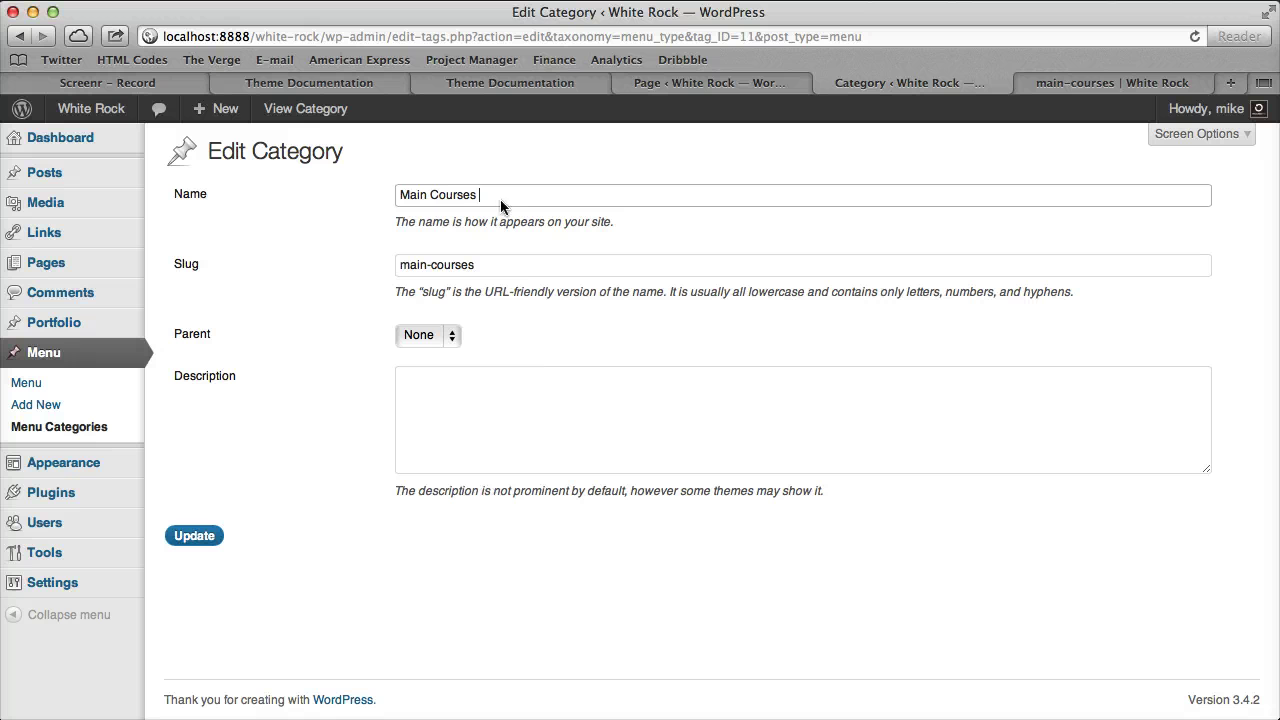
pyautogui.click(569, 400)
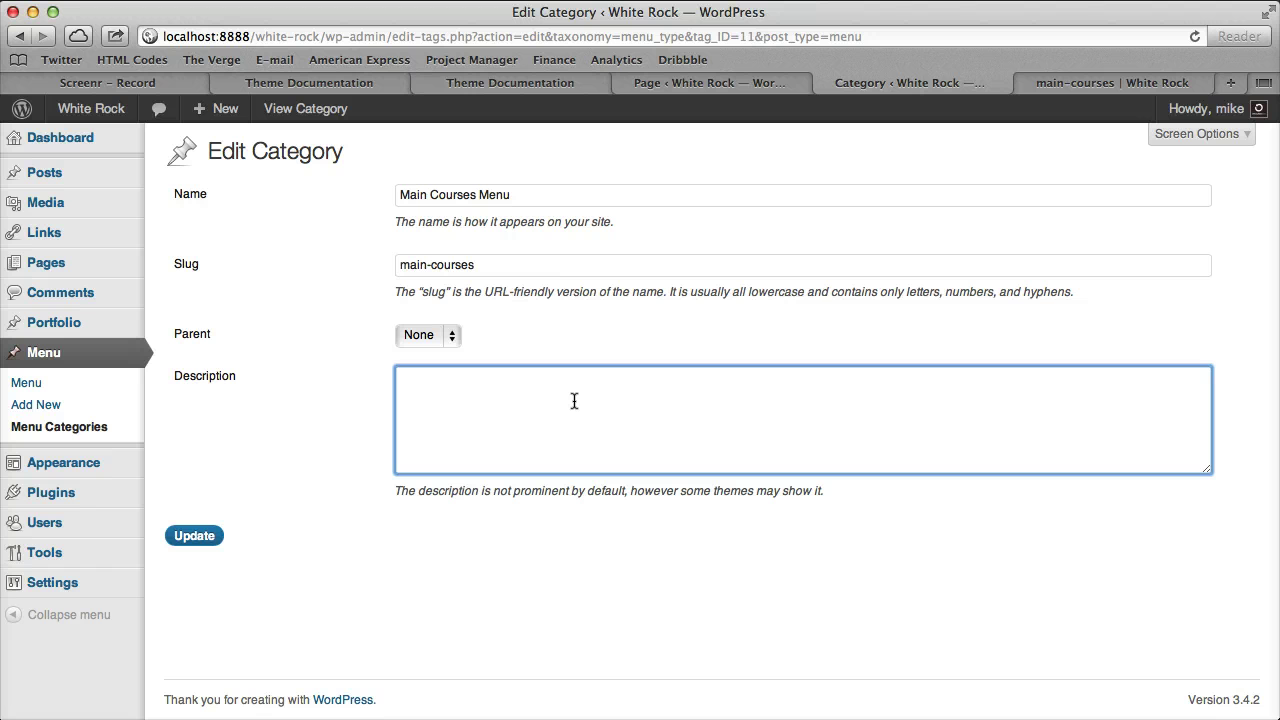
pyautogui.write('Description goes here...')
pyautogui.click(194, 535)
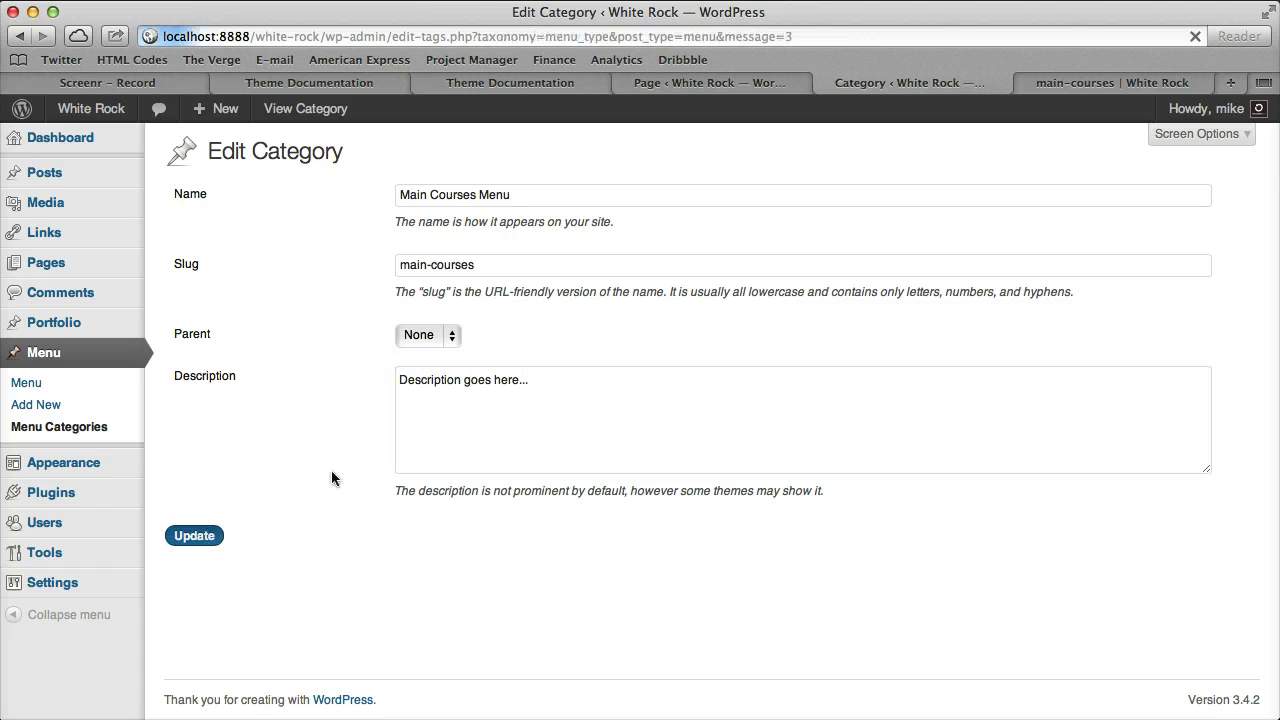
# Reload the main-courses front-end tab to confirm the 'Main Courses Menu' heading and description
pyautogui.click(1145, 84)
pyautogui.press('super+r')
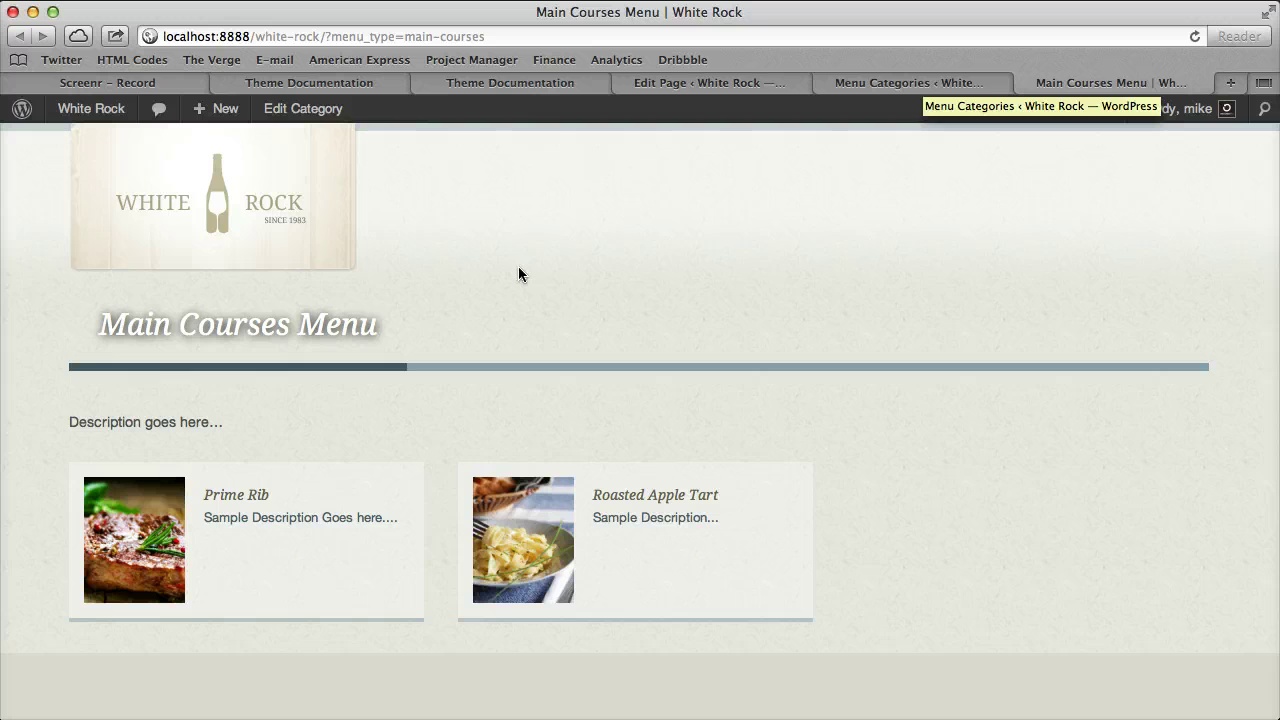
pyautogui.moveTo(520, 37); pyautogui.dragTo(316, 38)
pyautogui.click(677, 309)
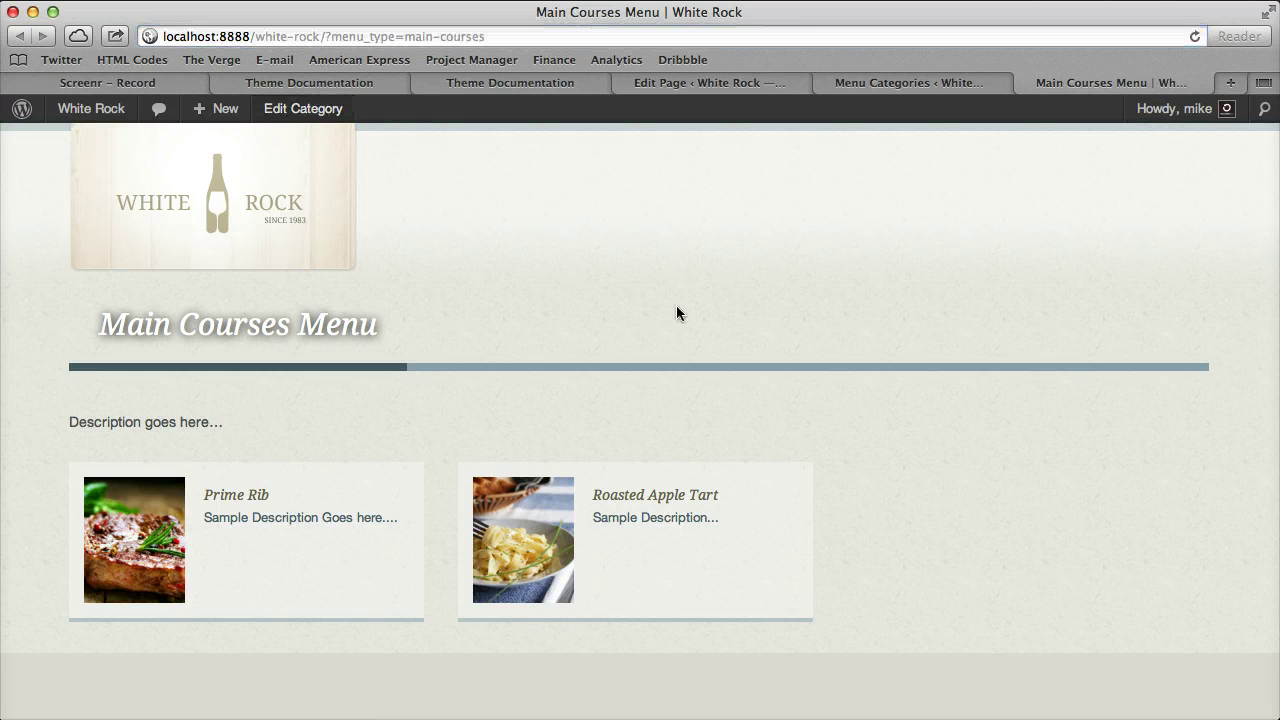
pyautogui.click(916, 91)
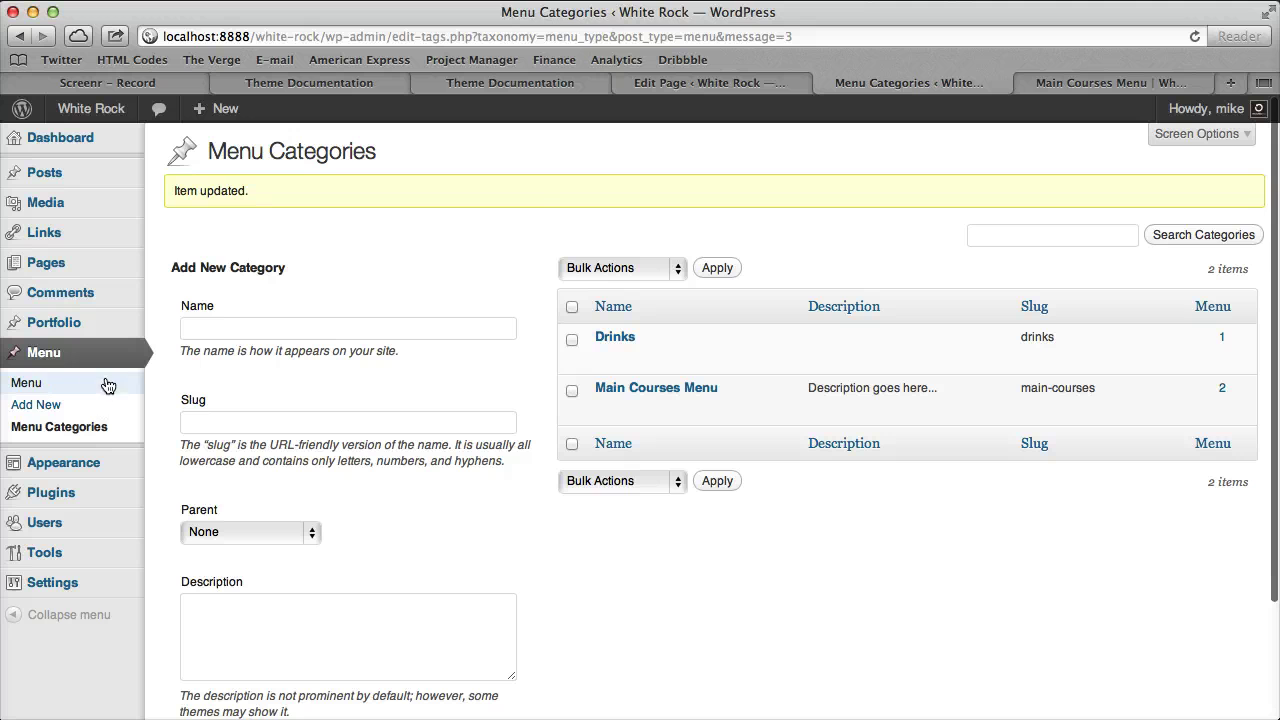
pyautogui.click(107, 384)
pyautogui.click(55, 428)
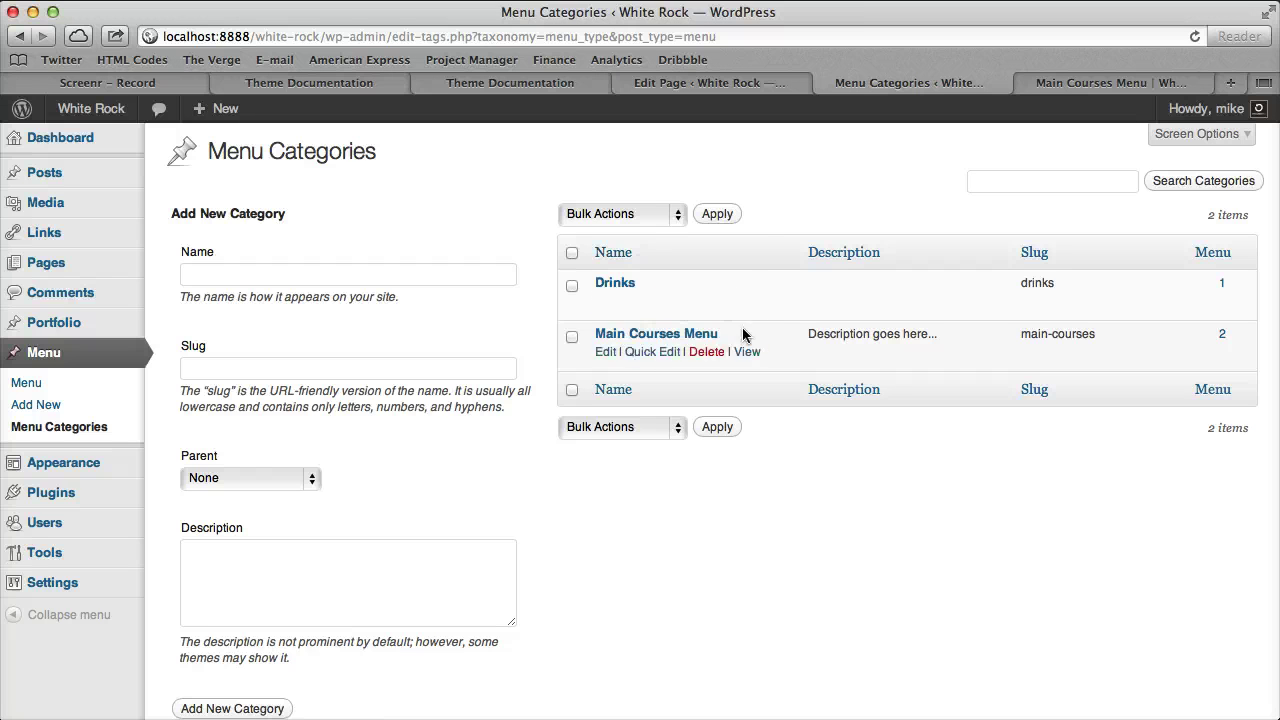
pyautogui.click(746, 352)
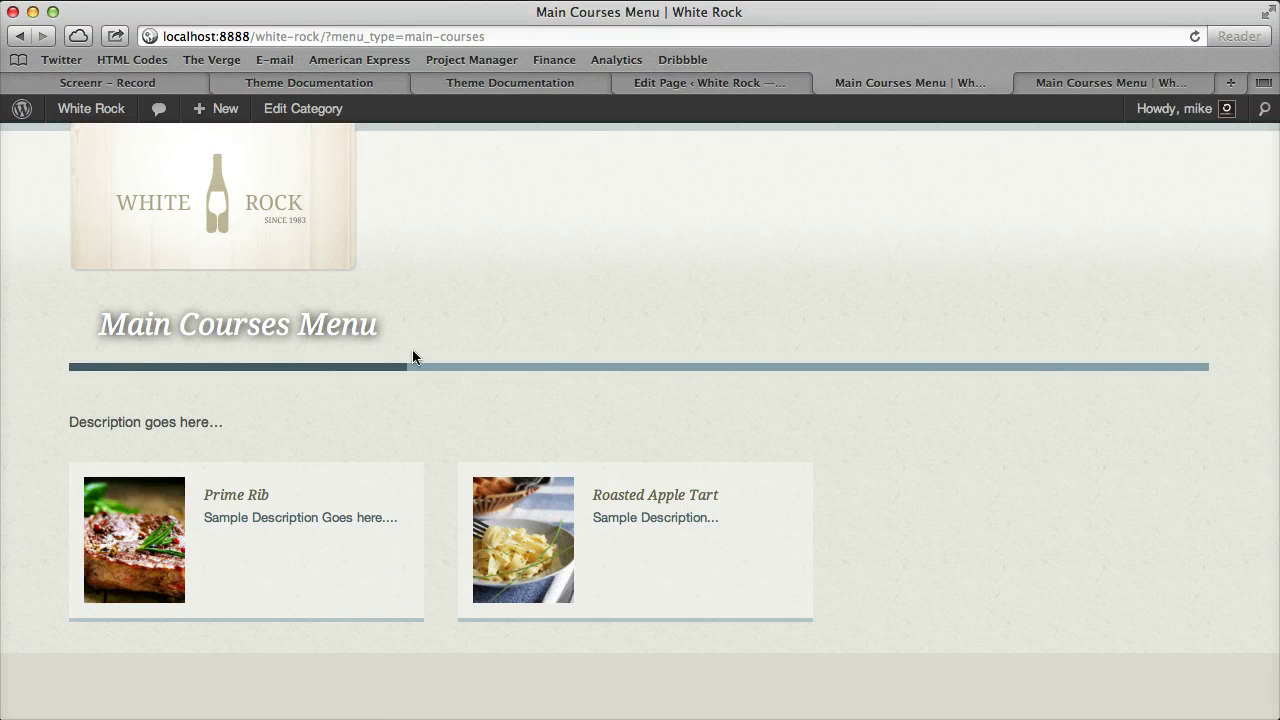
pyautogui.moveTo(77, 420); pyautogui.dragTo(238, 413)
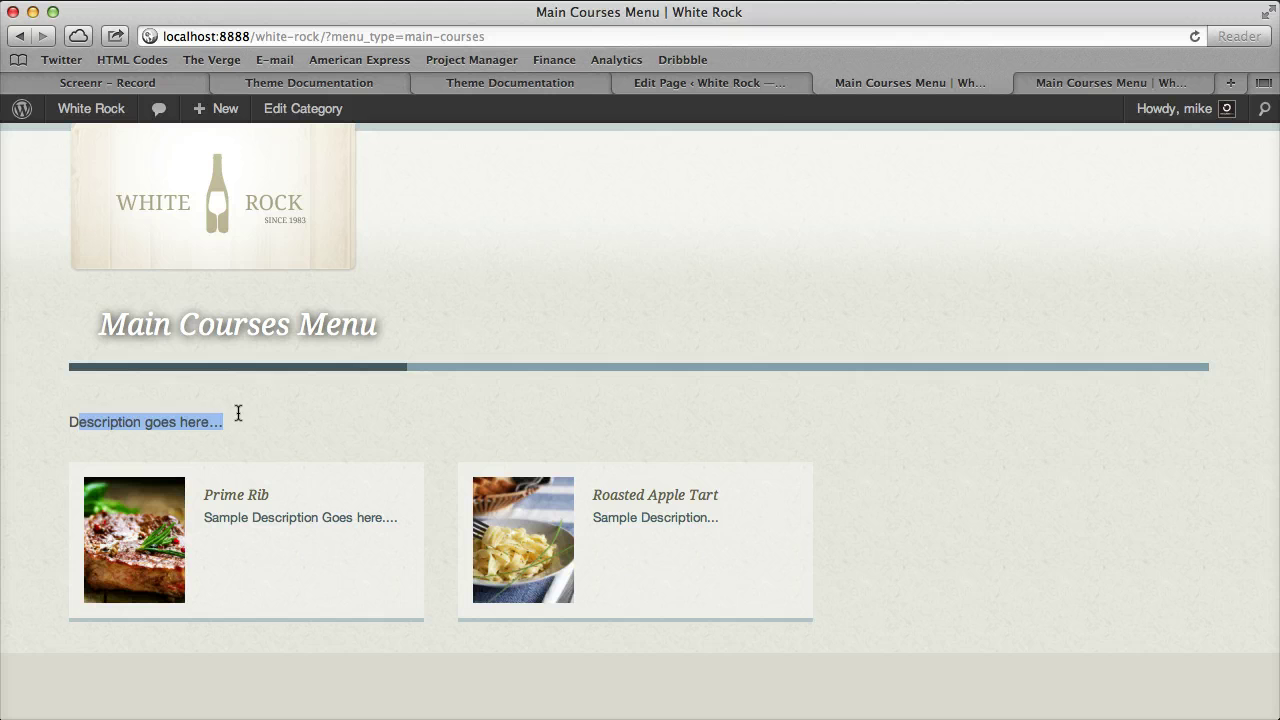
pyautogui.click(250, 418)
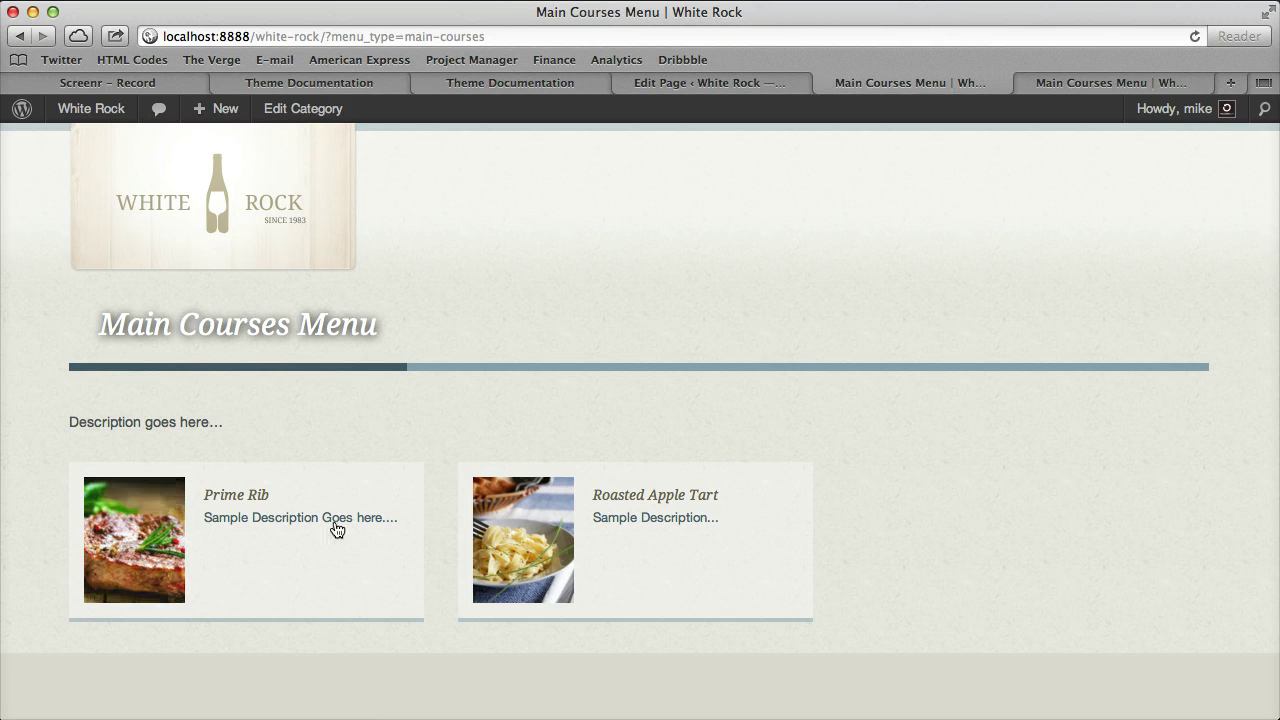